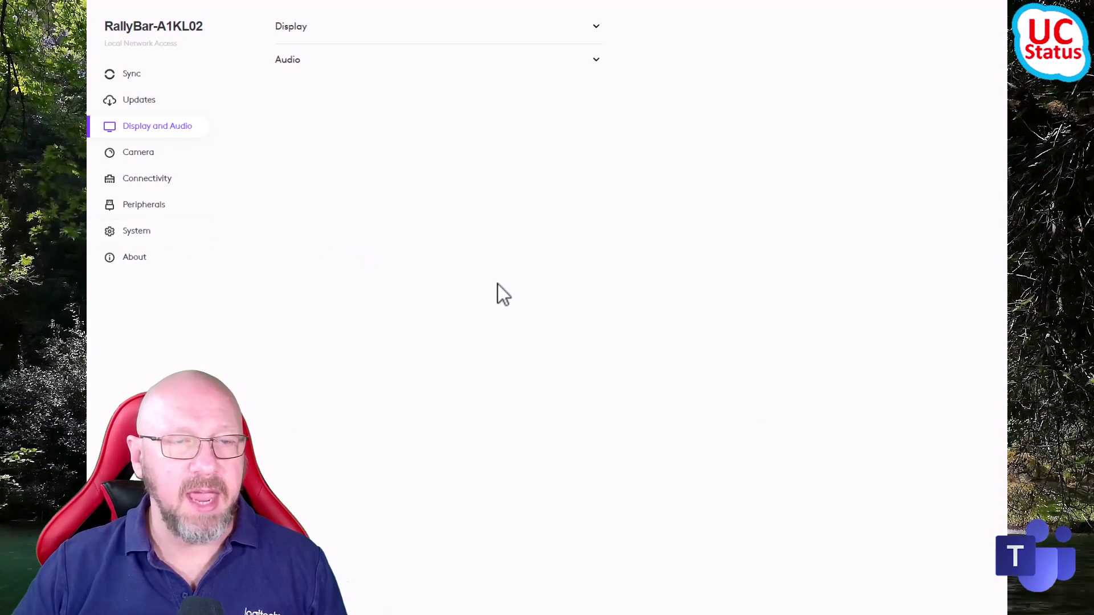
Step: Check the RallyBar's CollabOS version under Updates, then expand Remote management in System
click(137, 102)
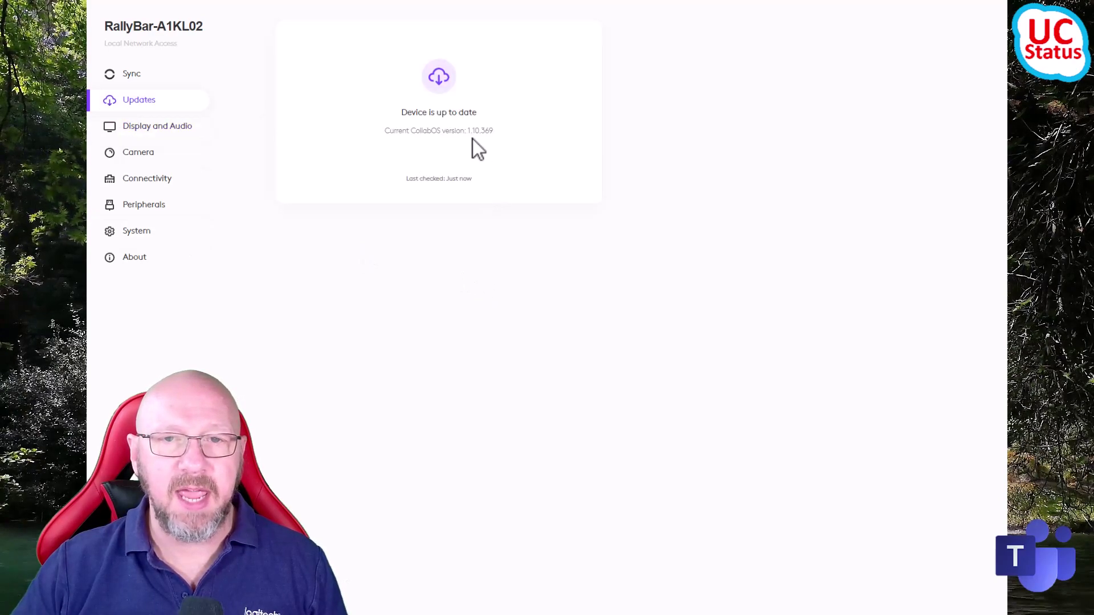
click(137, 230)
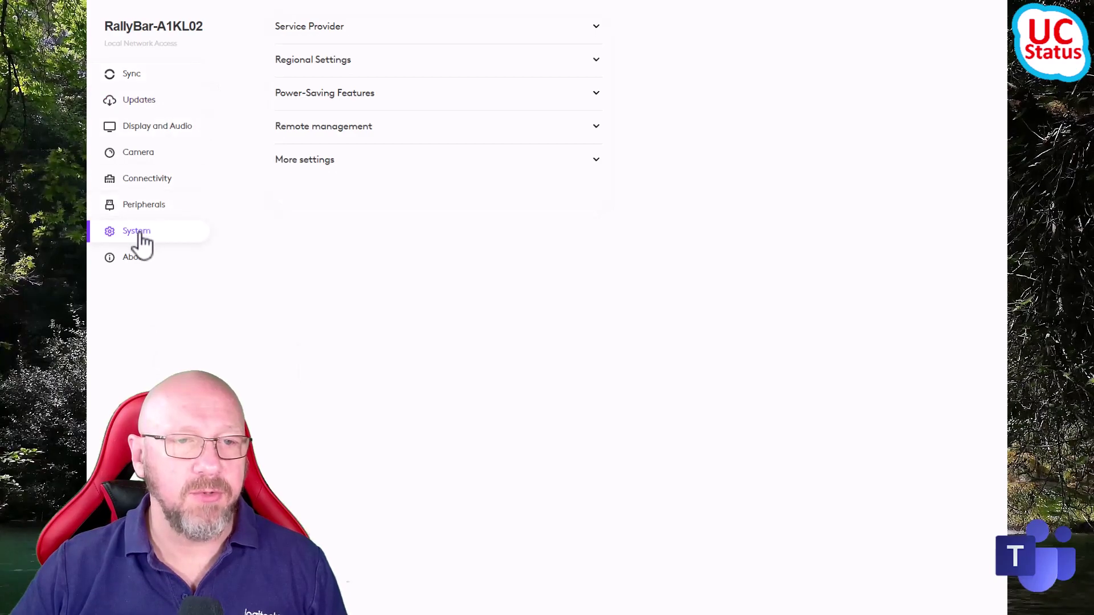
click(329, 128)
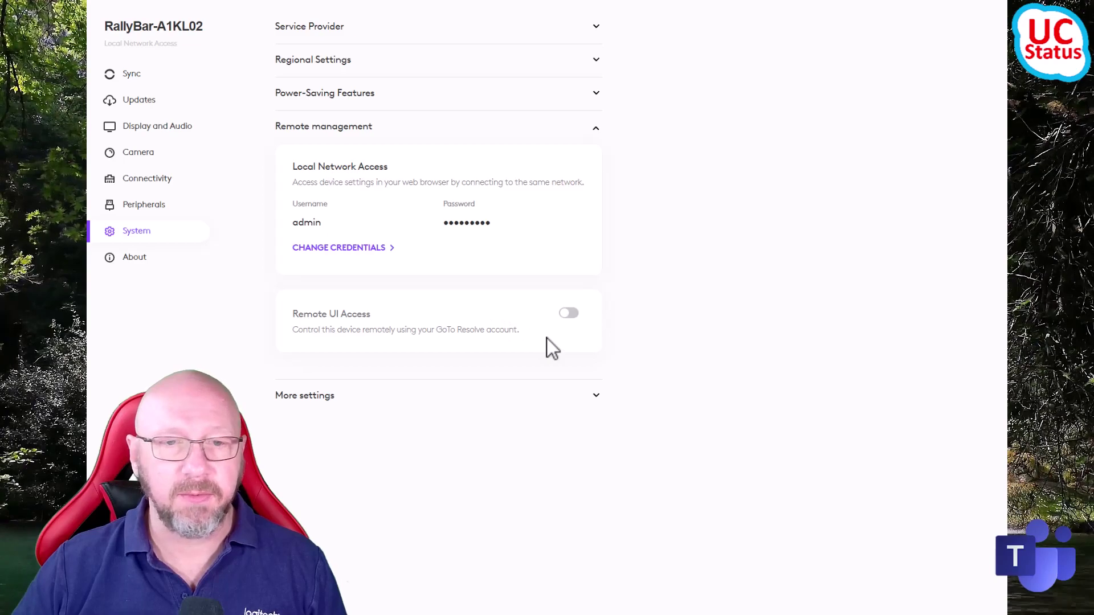
Step: Switch on Remote UI Access to bring up the Activate GoTo Resolve form
click(569, 314)
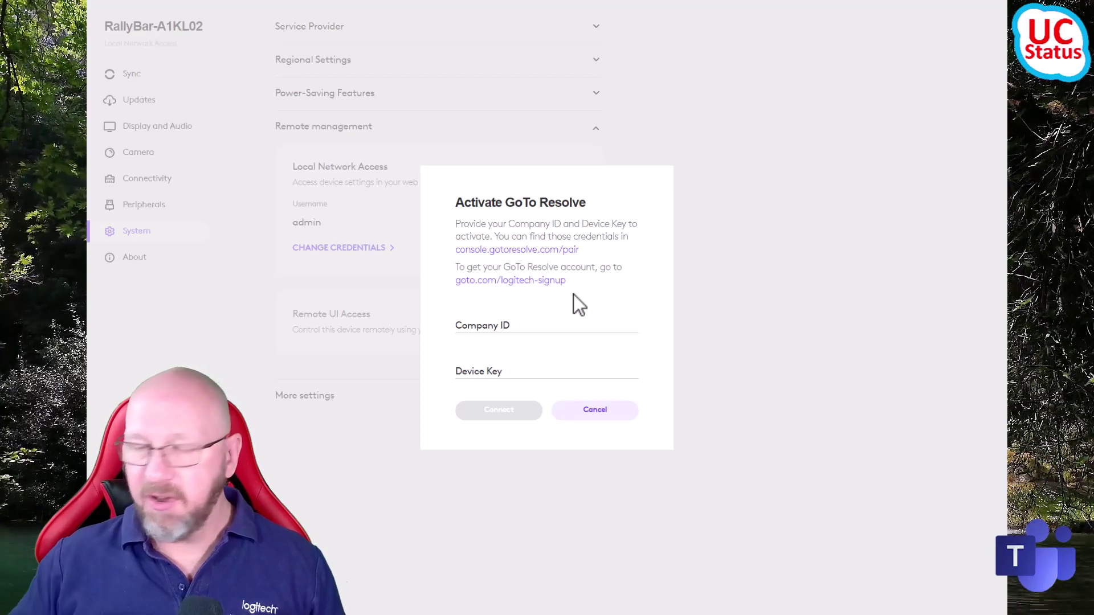
Step: Select the Company ID and Device Key fields, then go to the console.gotoresolve.com tab
click(513, 330)
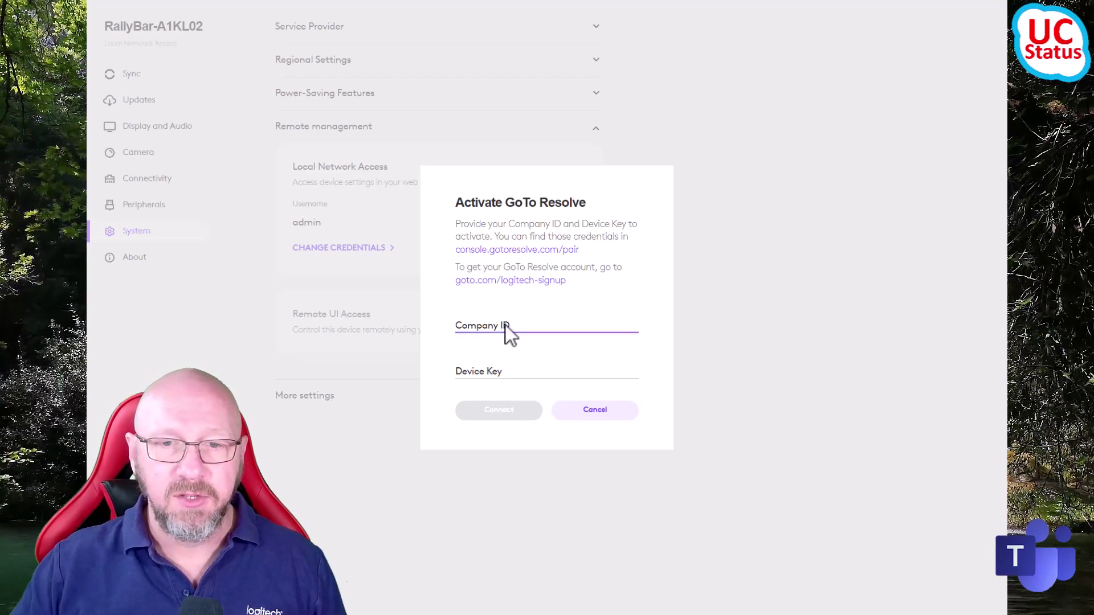
click(498, 372)
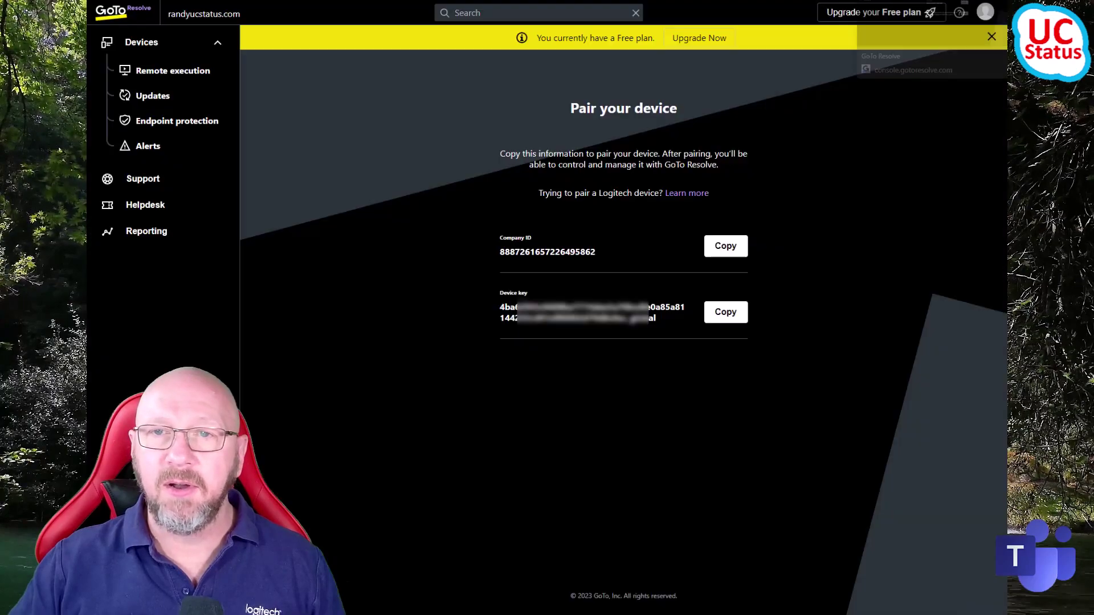
click(889, 1)
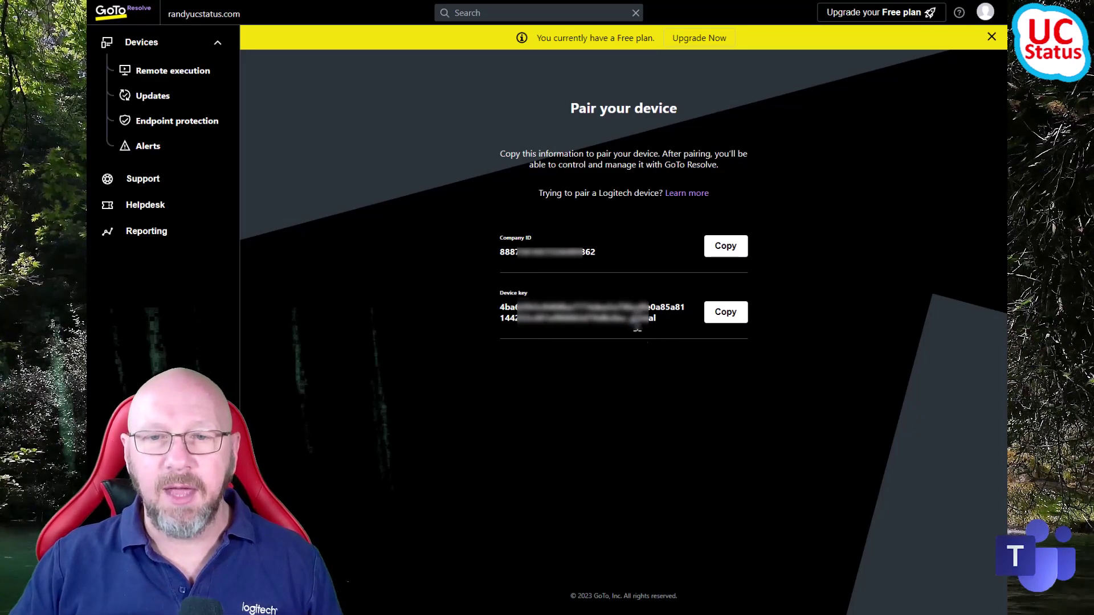
Step: Copy the Company ID and Device key into the activation dialog and connect the RallyBar
click(729, 247)
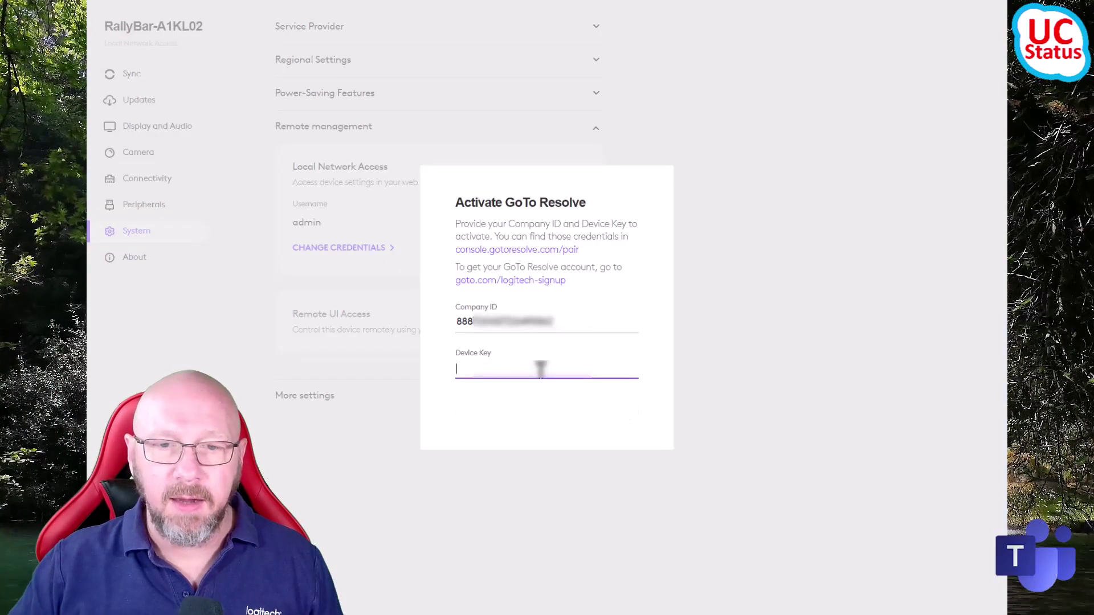
key(ctrl+v)
click(505, 411)
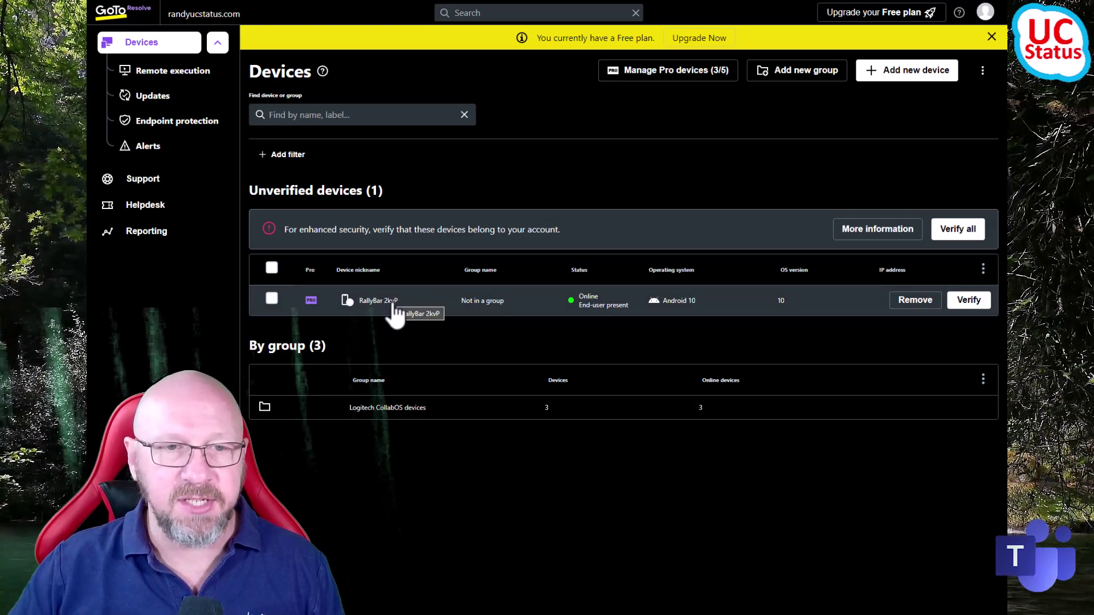
Step: Verify RallyBar 2kvP and confirm the Verify dialog
click(973, 308)
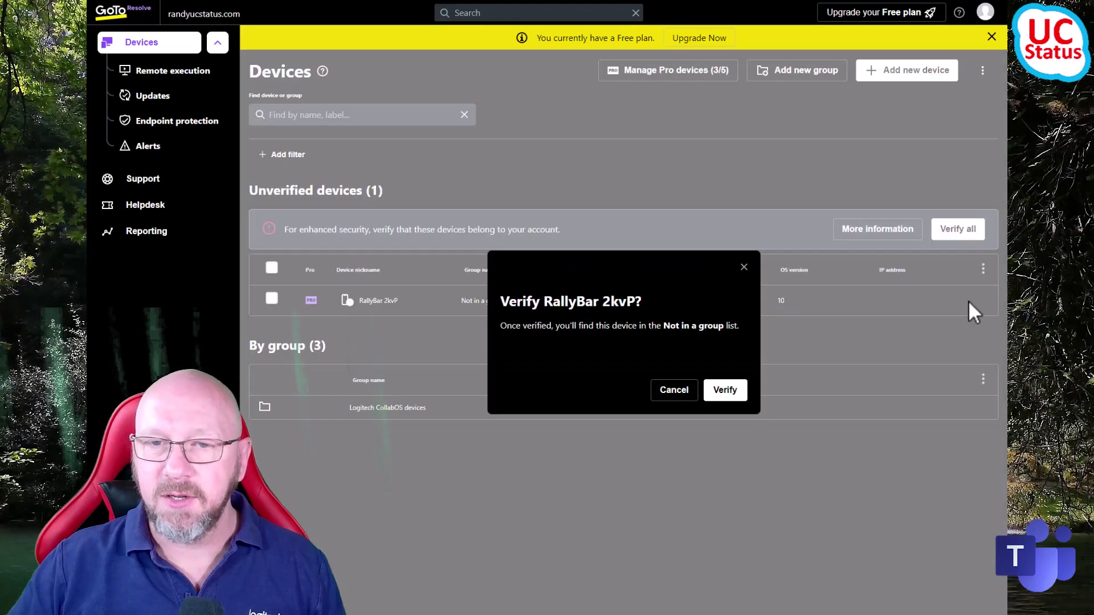
click(734, 392)
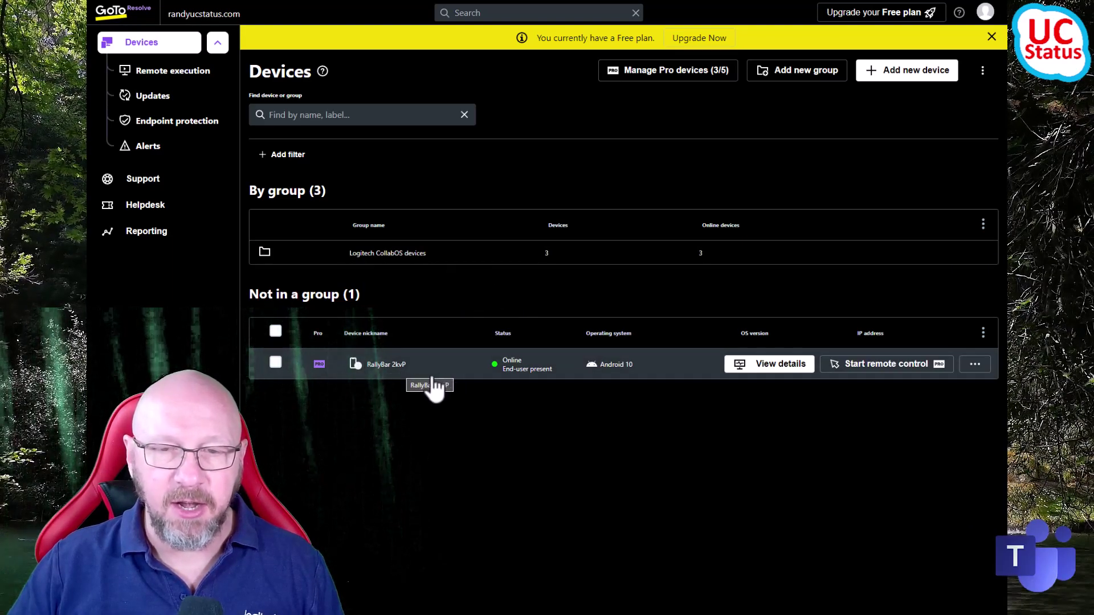
Step: Select the RallyBar 2kvP row and launch a remote control session for it
click(604, 370)
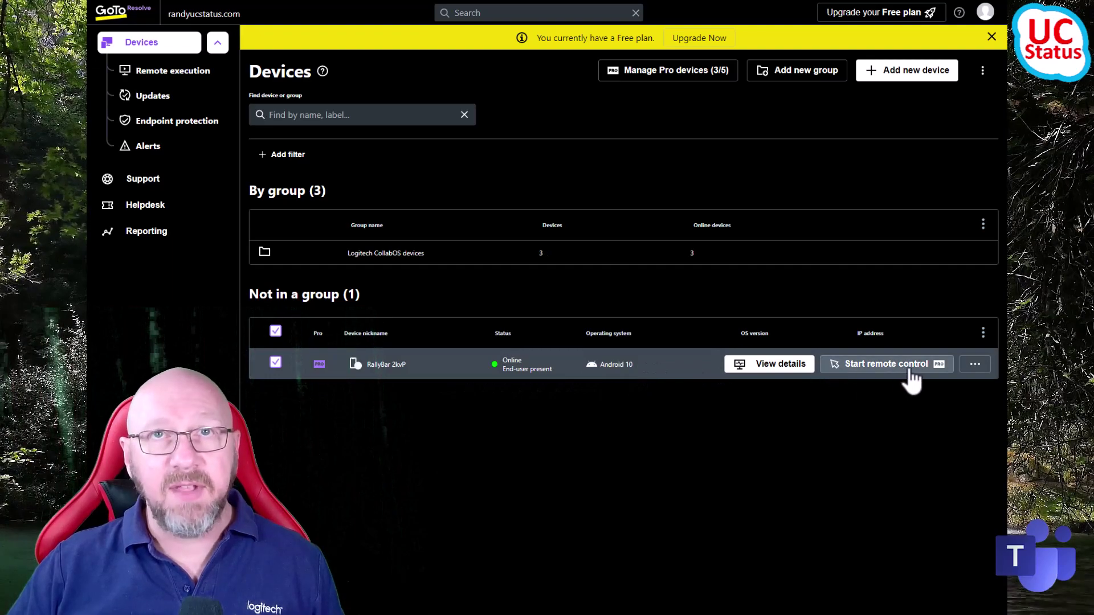
click(974, 367)
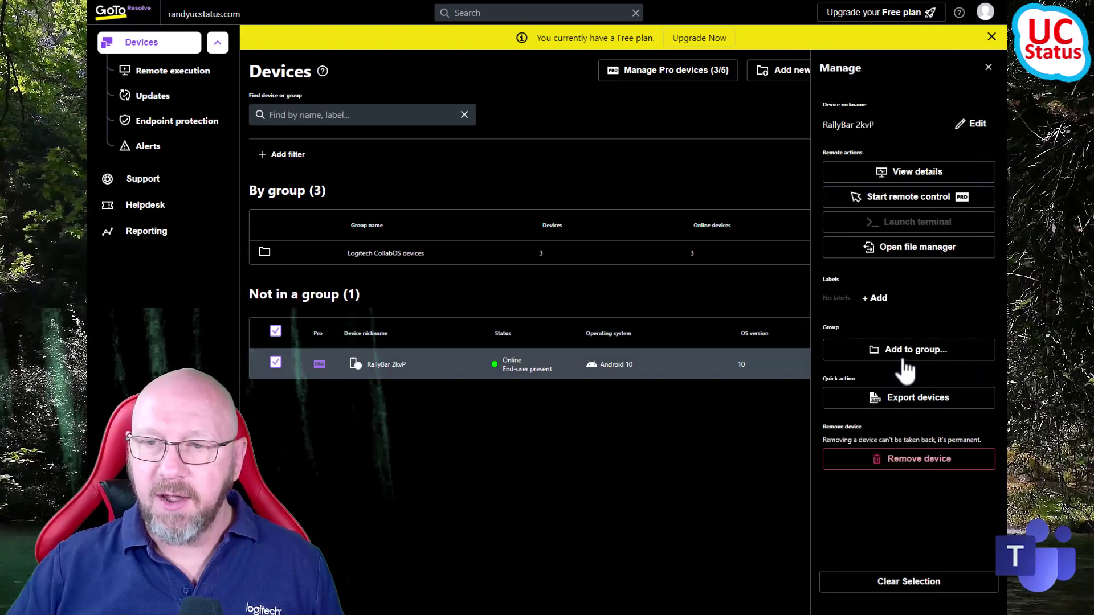
click(533, 510)
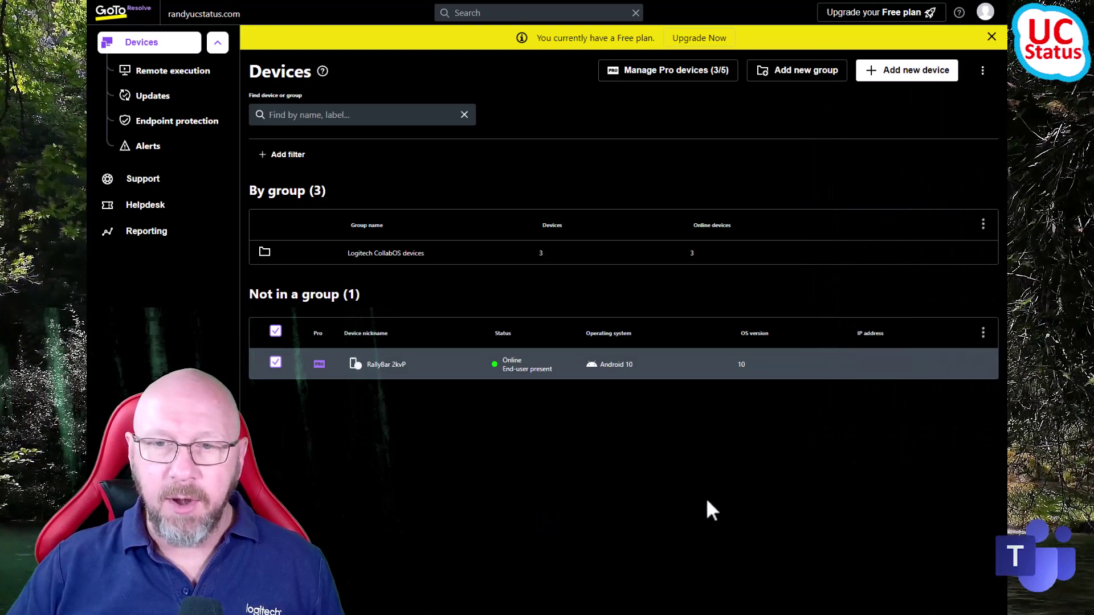
mouse_move(810, 385)
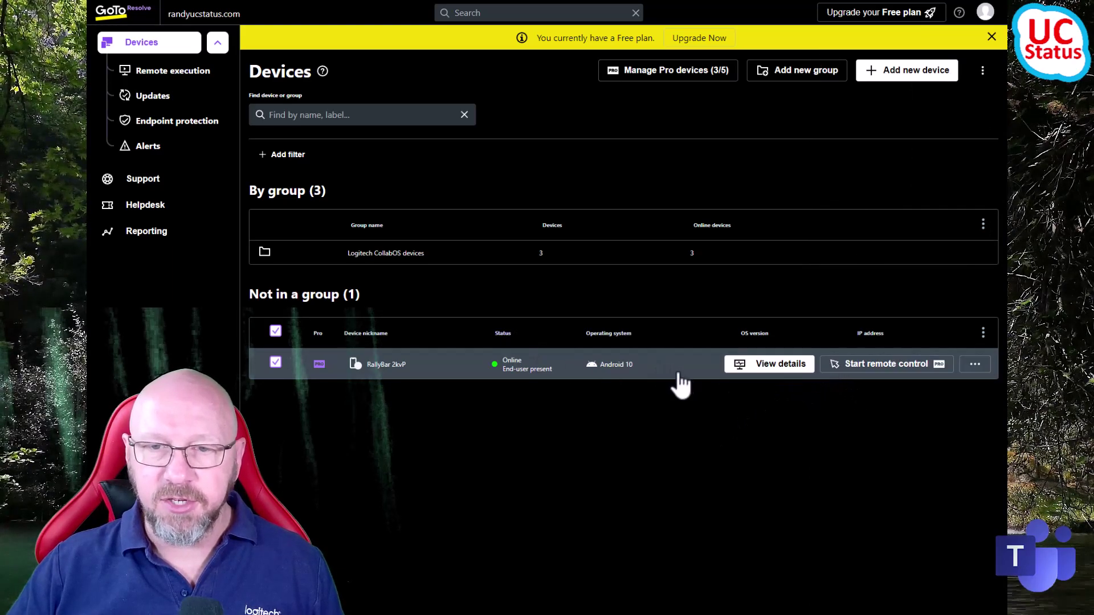
click(882, 375)
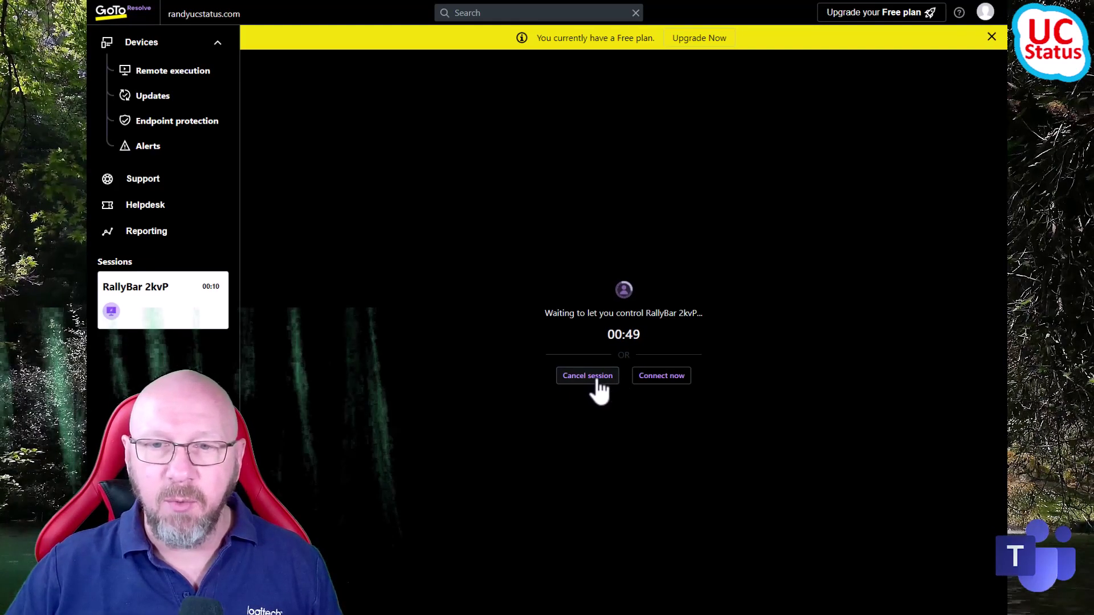
Step: Connect now to RallyBar 2kvP and operate its Ten Forward MTR Teams Rooms home screen
click(676, 381)
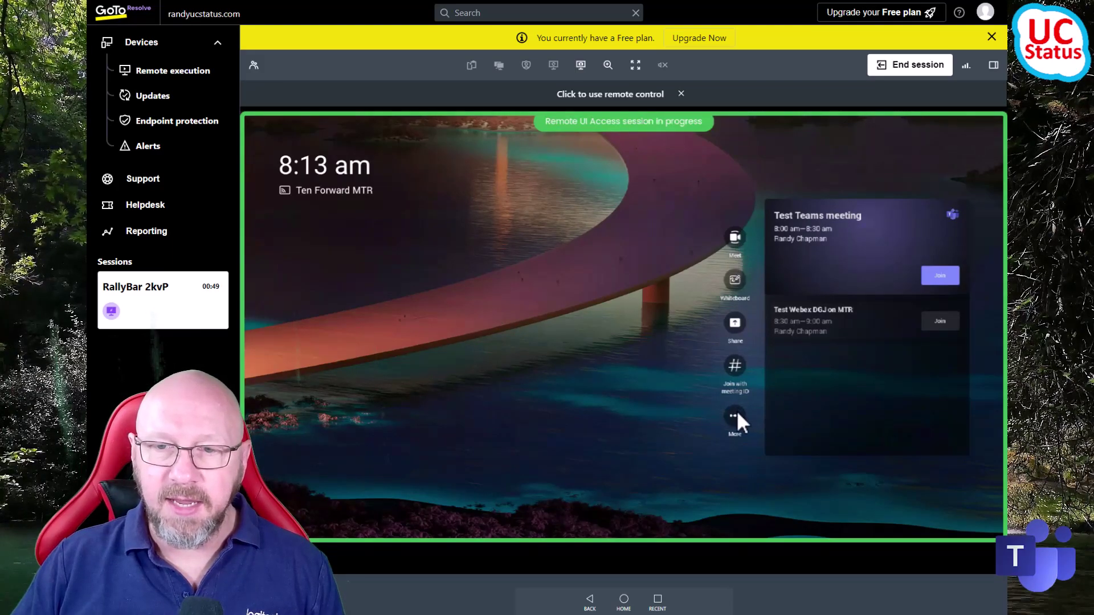
click(737, 242)
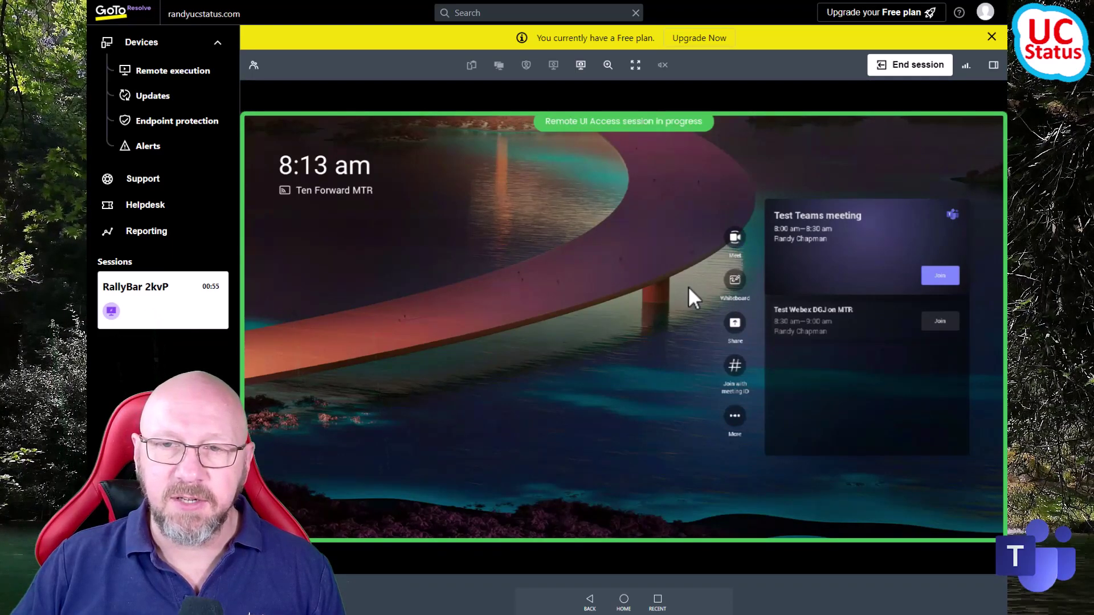
click(733, 238)
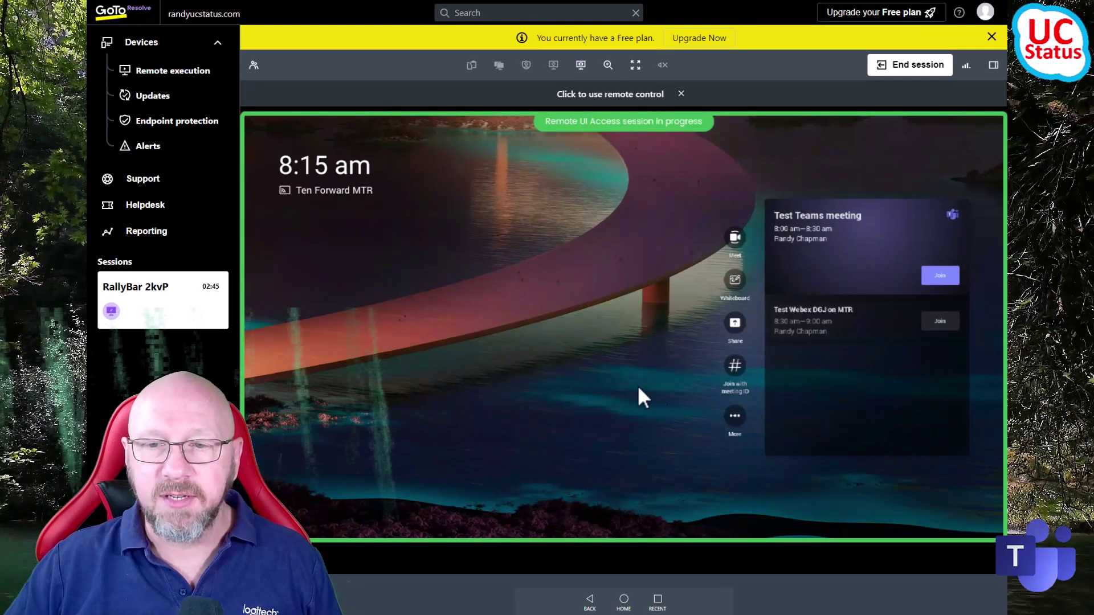
click(737, 419)
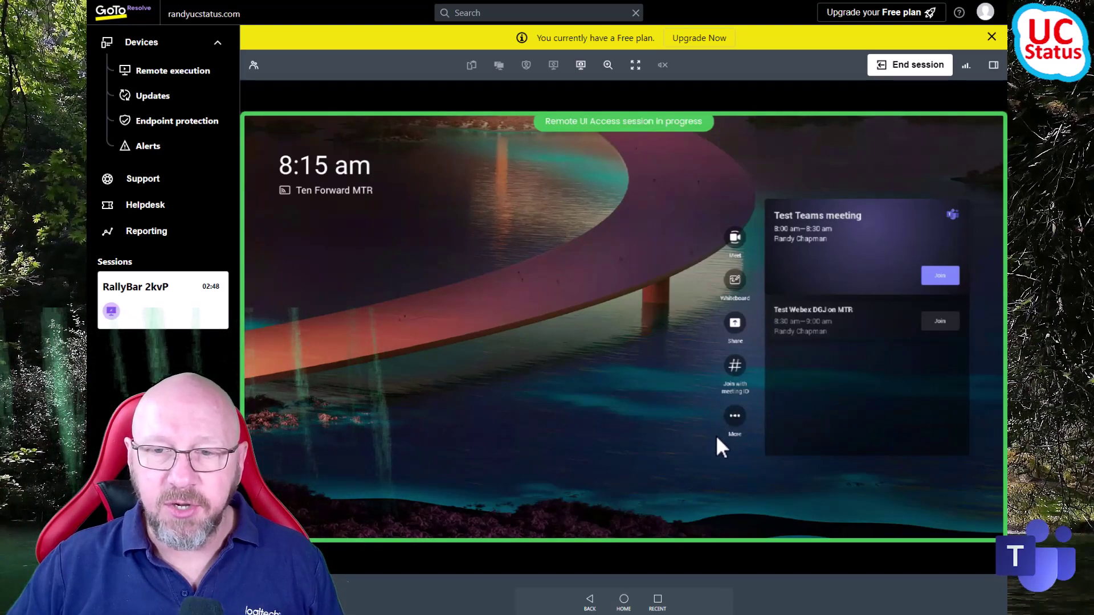
click(735, 416)
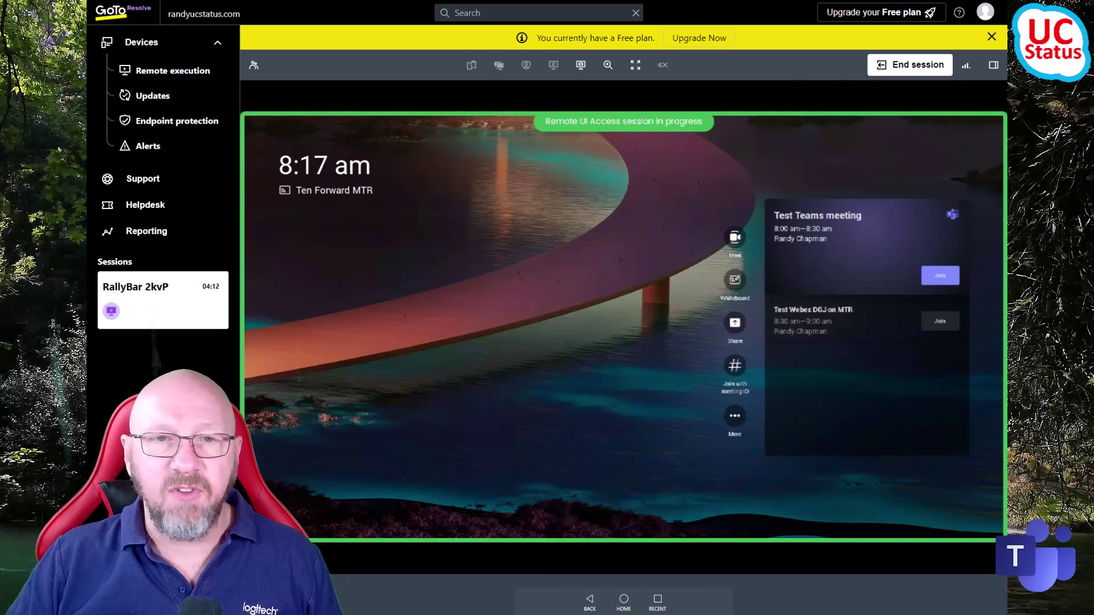
Step: End the remote session with RallyBar 2kvP and confirm
click(911, 66)
click(661, 379)
click(526, 220)
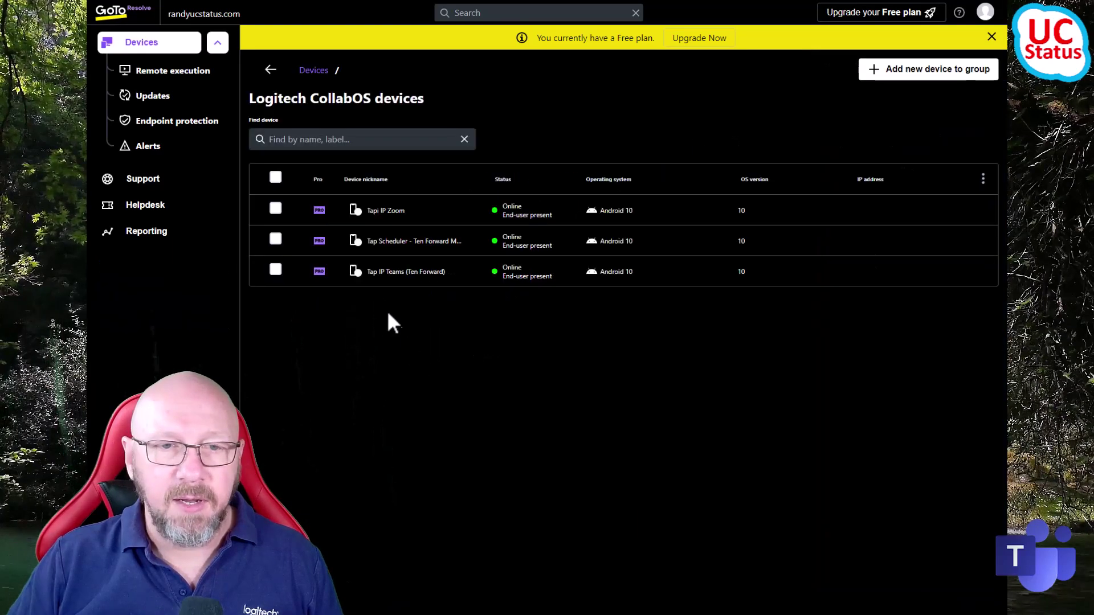
Step: Remotely connect to Tap IP Teams (Ten Forward) and open its More room actions
mouse_move(391, 285)
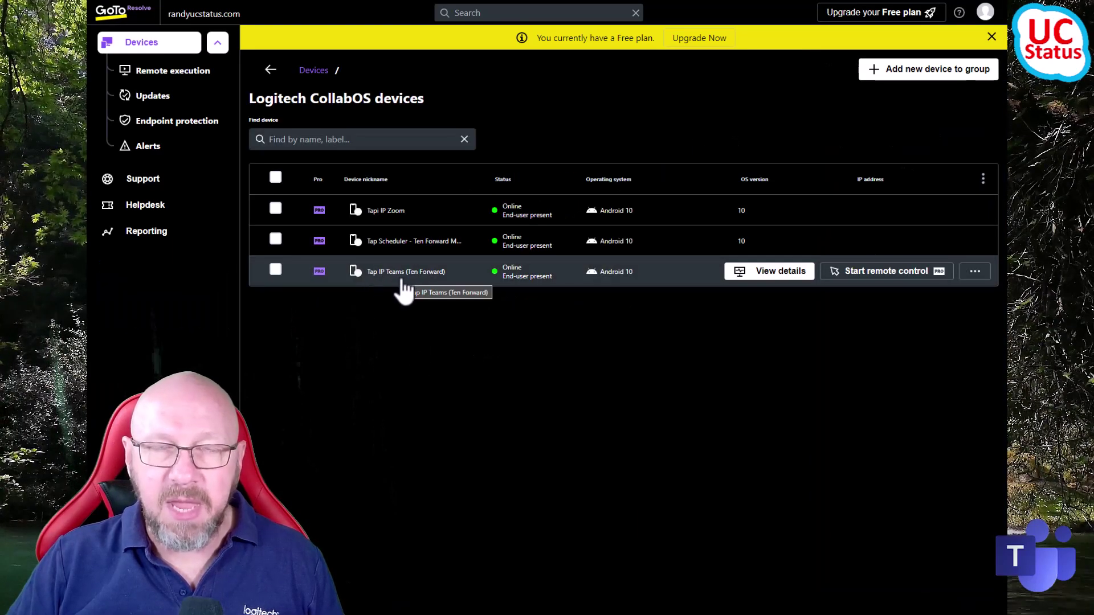
click(903, 274)
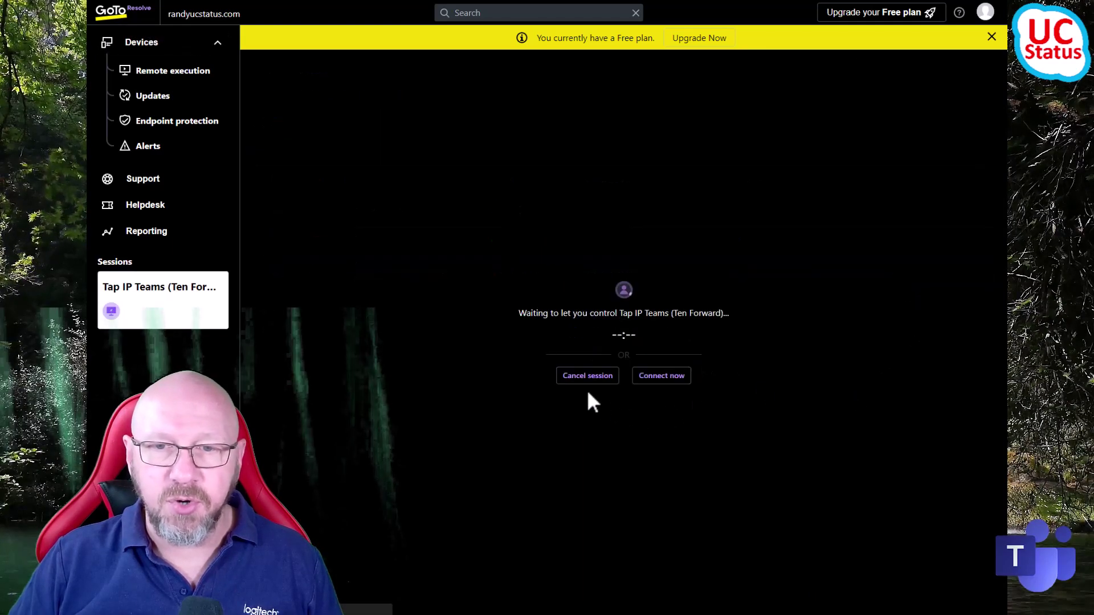
click(678, 378)
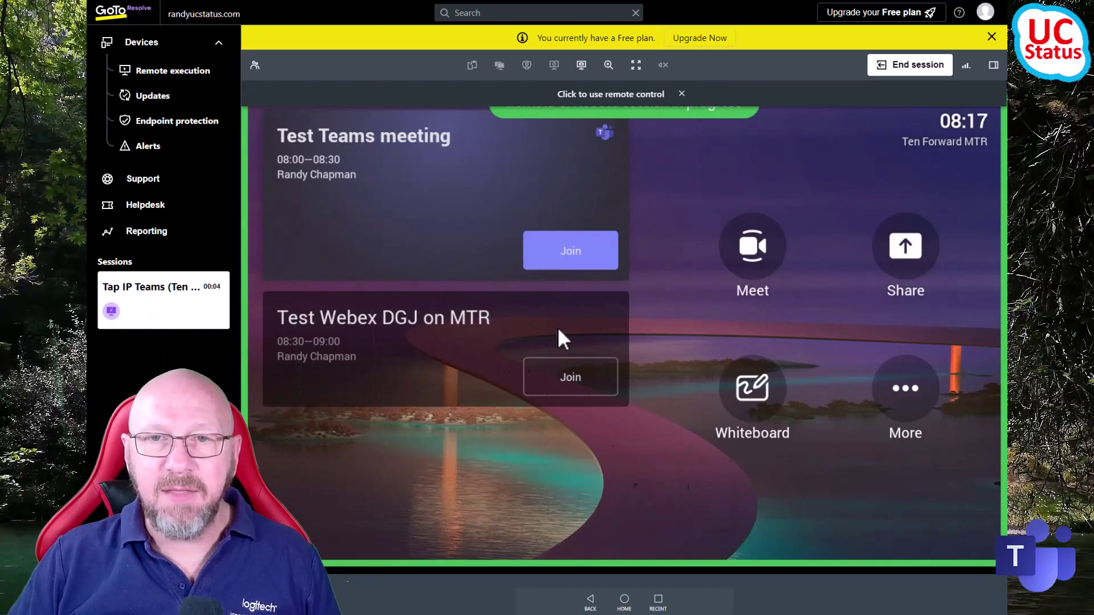
click(682, 93)
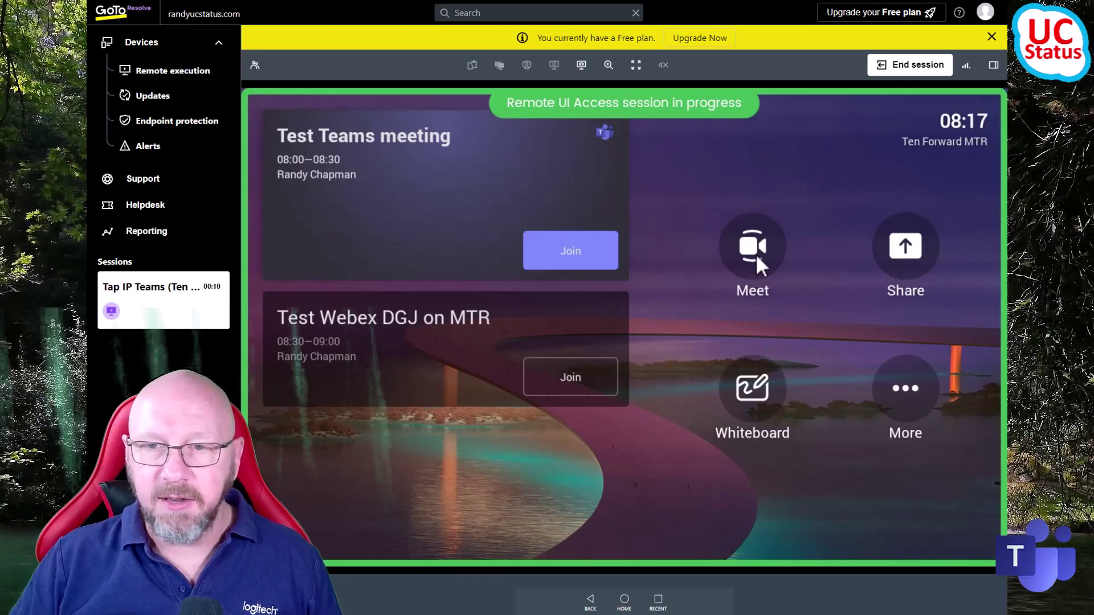
click(910, 392)
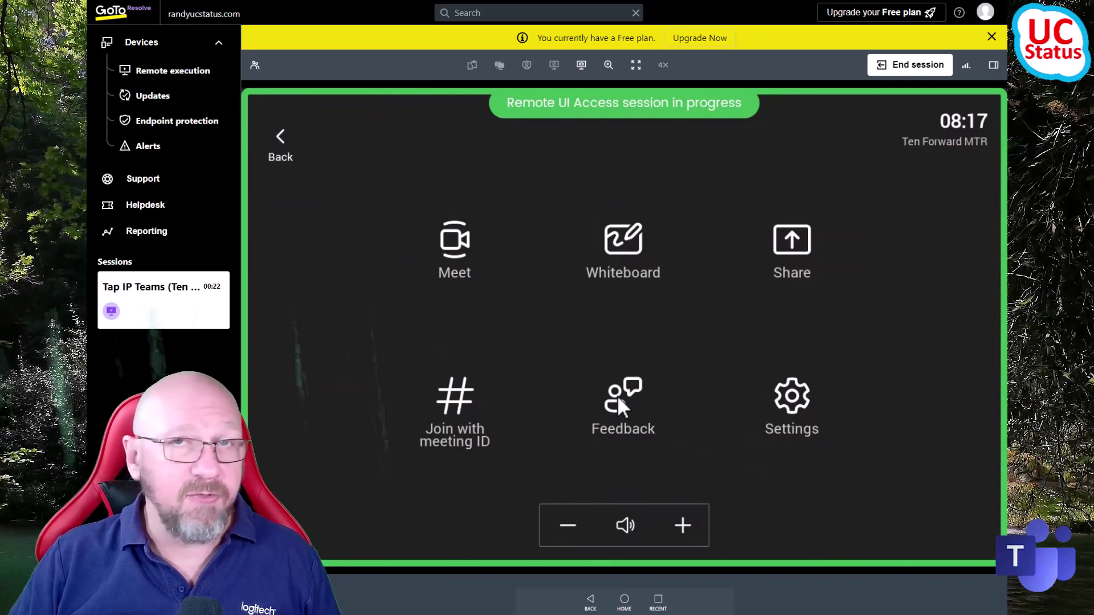
Step: Open the Tap's Device settings, check Debug options, then go to Admin settings
click(797, 408)
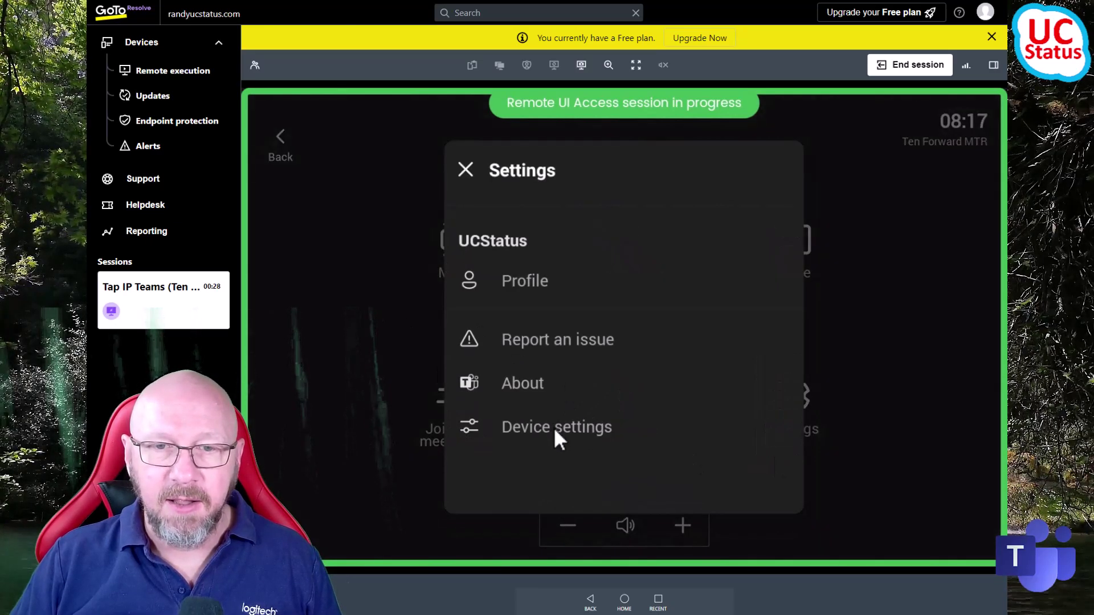
click(551, 429)
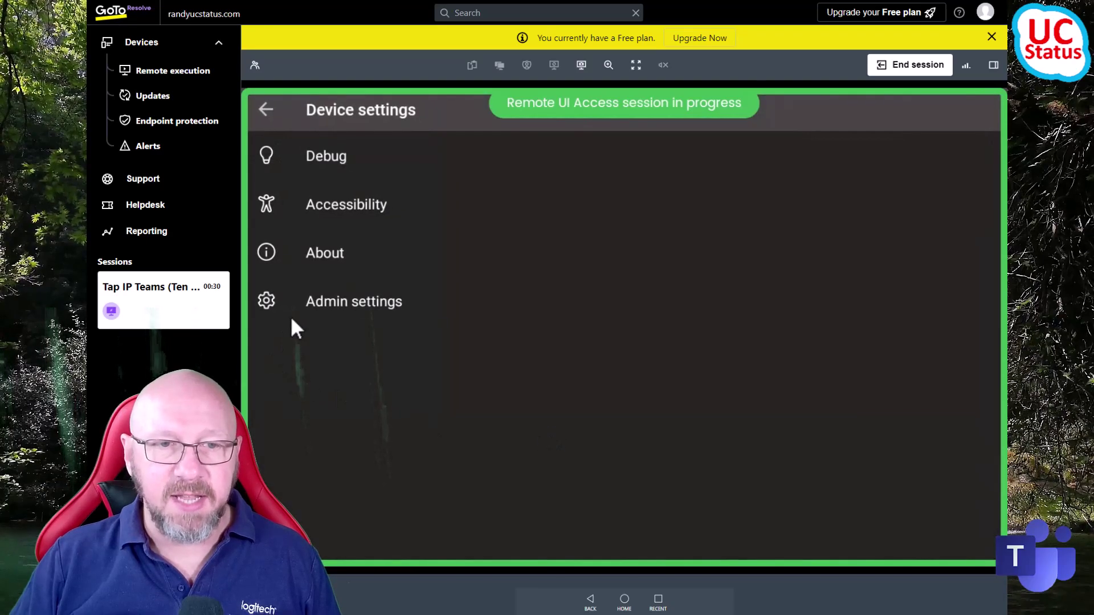
click(334, 155)
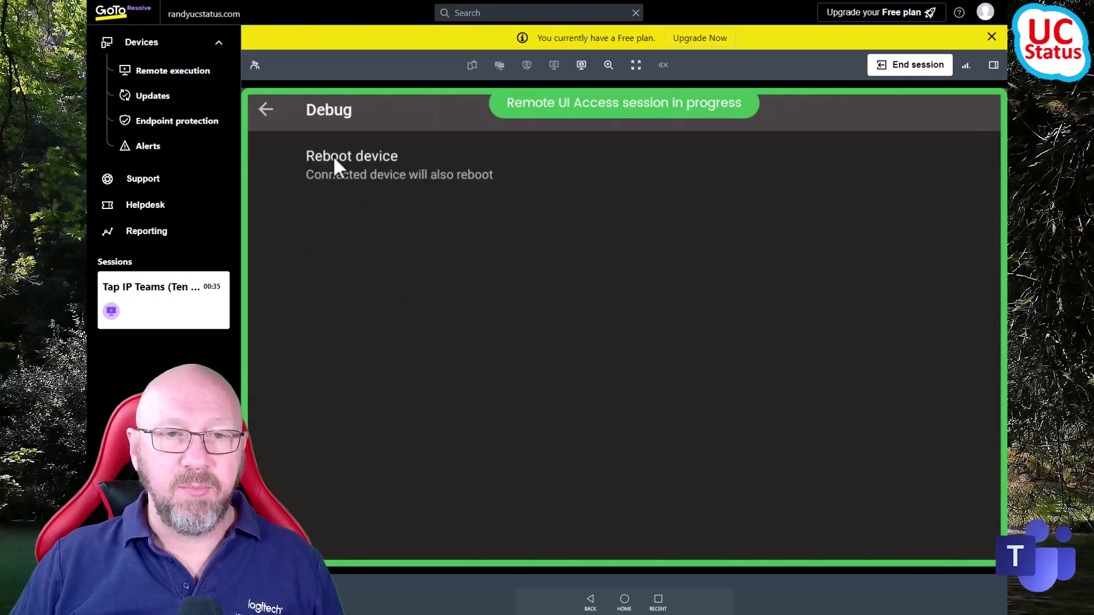
click(266, 112)
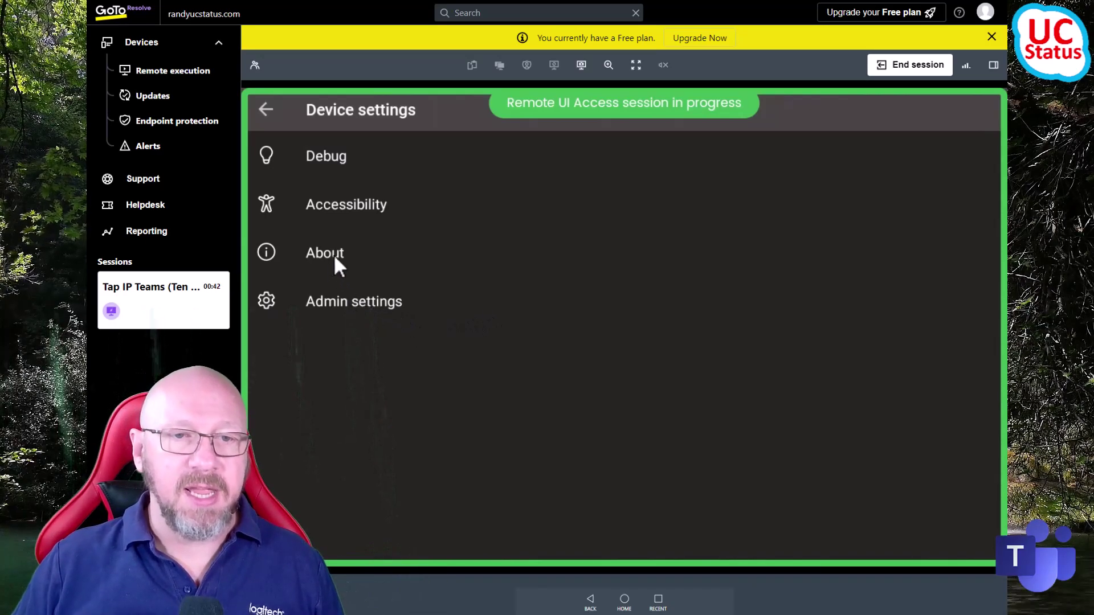
click(389, 311)
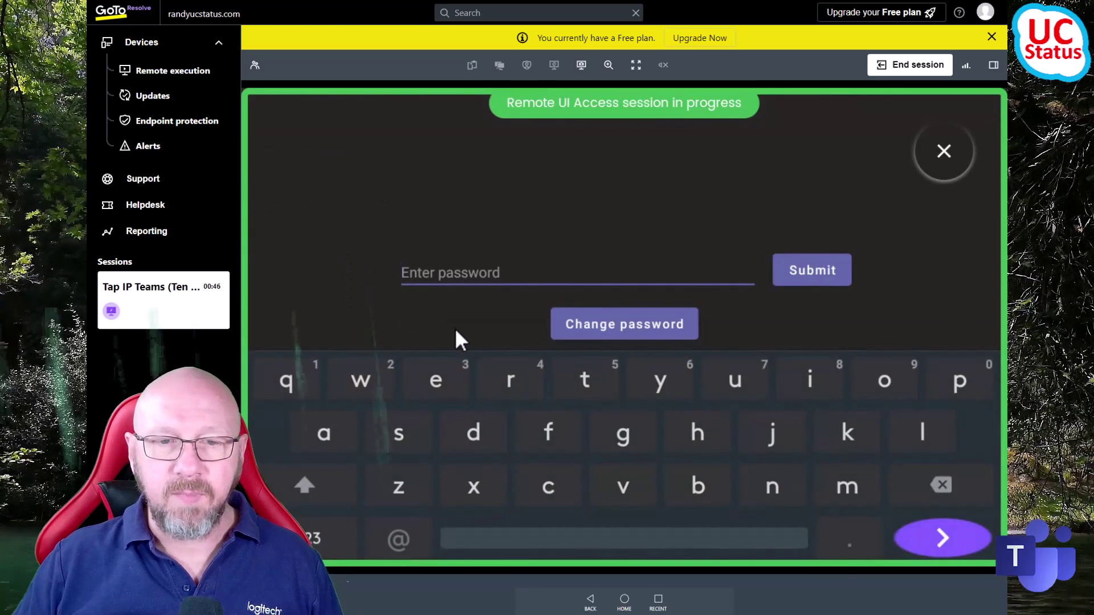
Step: Enter and submit the admin password to reach the Tap IP 9YX2 CollabOS settings grid
click(313, 537)
click(843, 261)
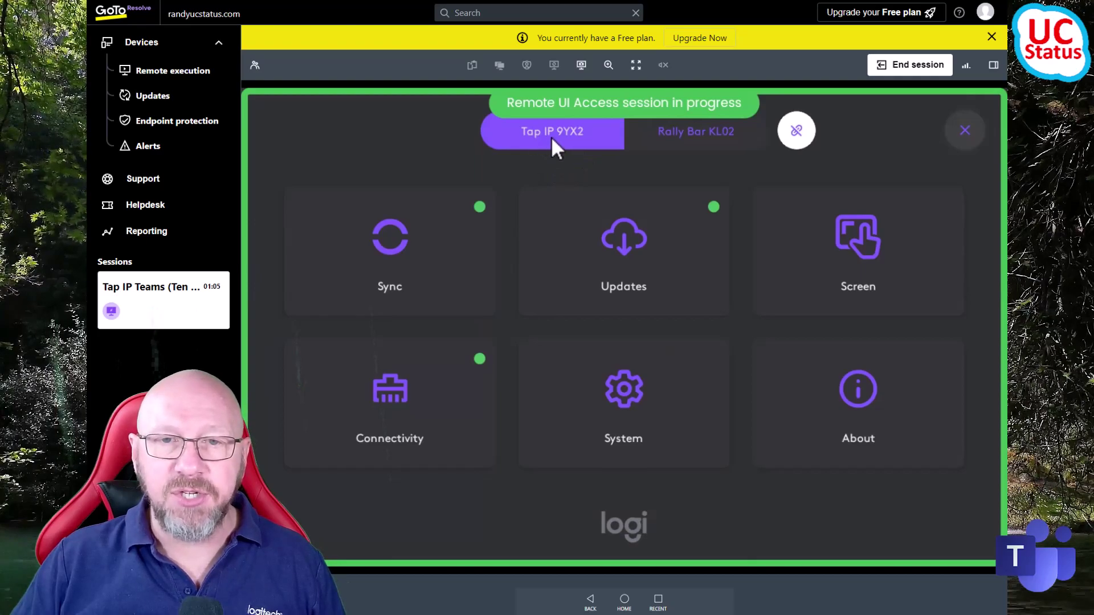
click(688, 136)
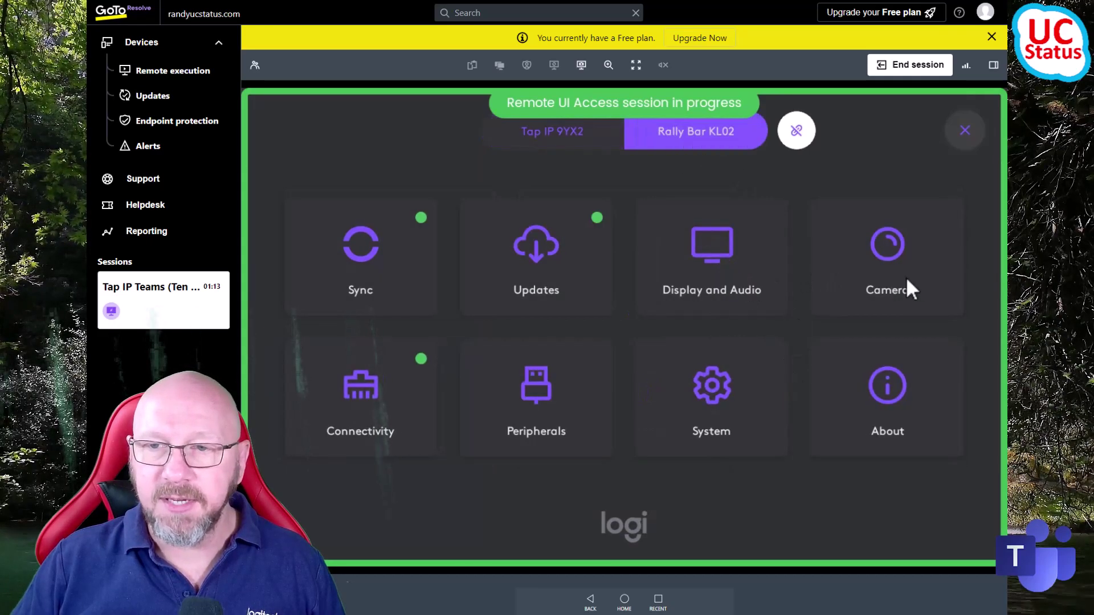
Step: Check Rally Bar KL02's camera uses RightSight 2 Speaker View with Camera Zone on, then return to Tap IP 9YX2
click(856, 270)
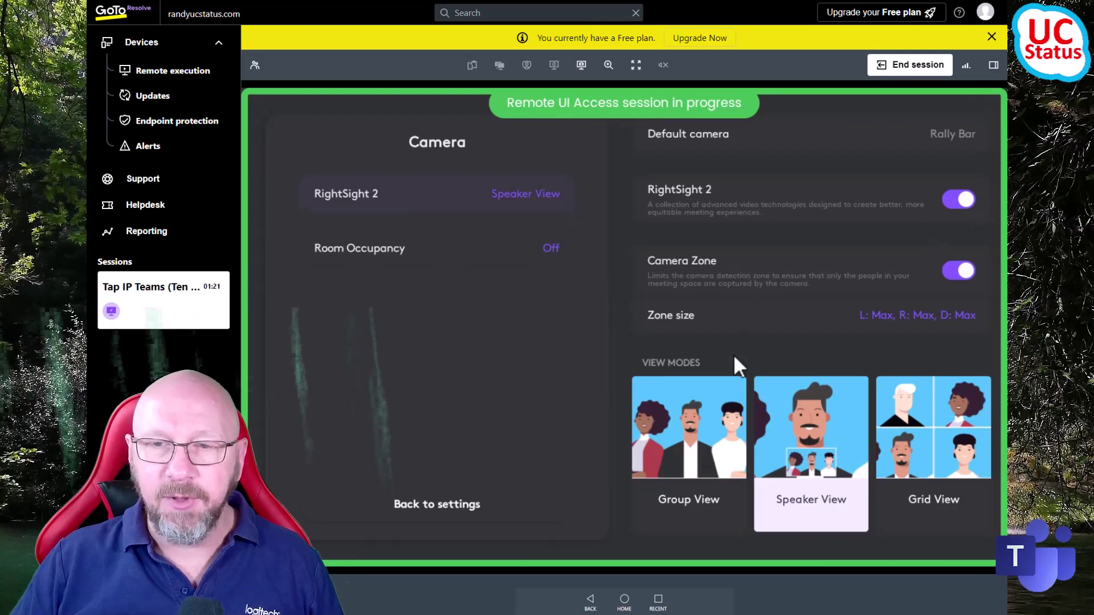
click(809, 451)
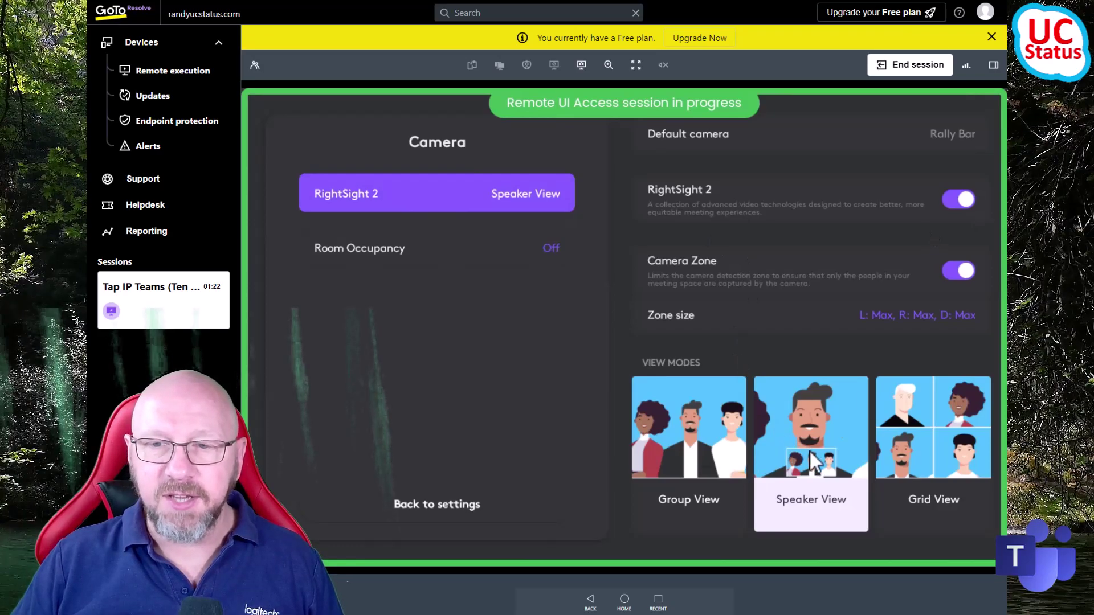
click(484, 502)
click(569, 136)
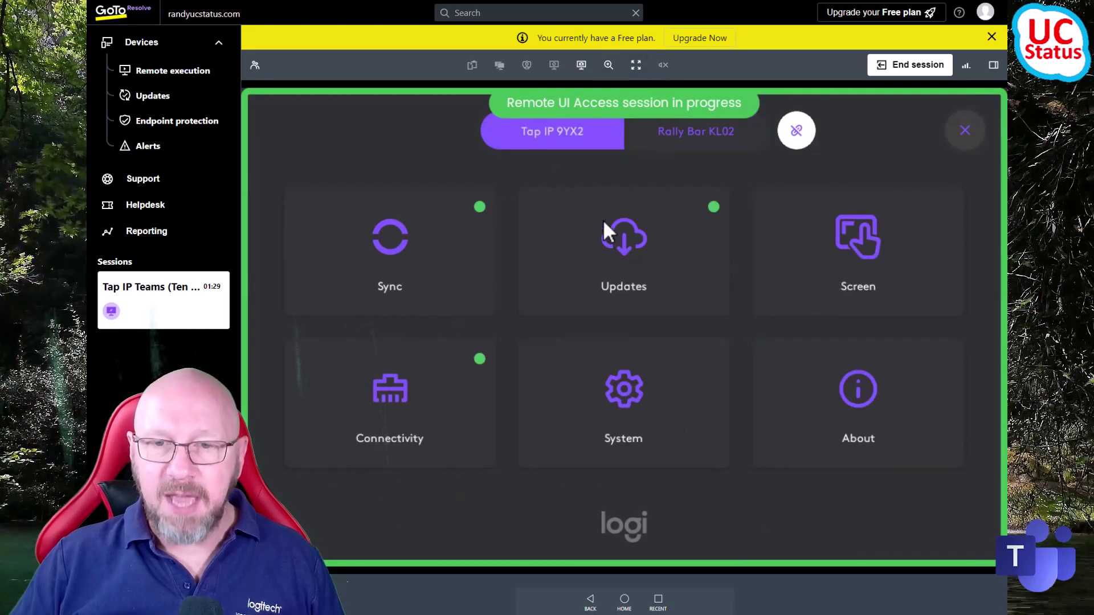
Step: Turn on 'Accept meeting invites automatically' in the Tap's Teams Admin calling settings
click(640, 400)
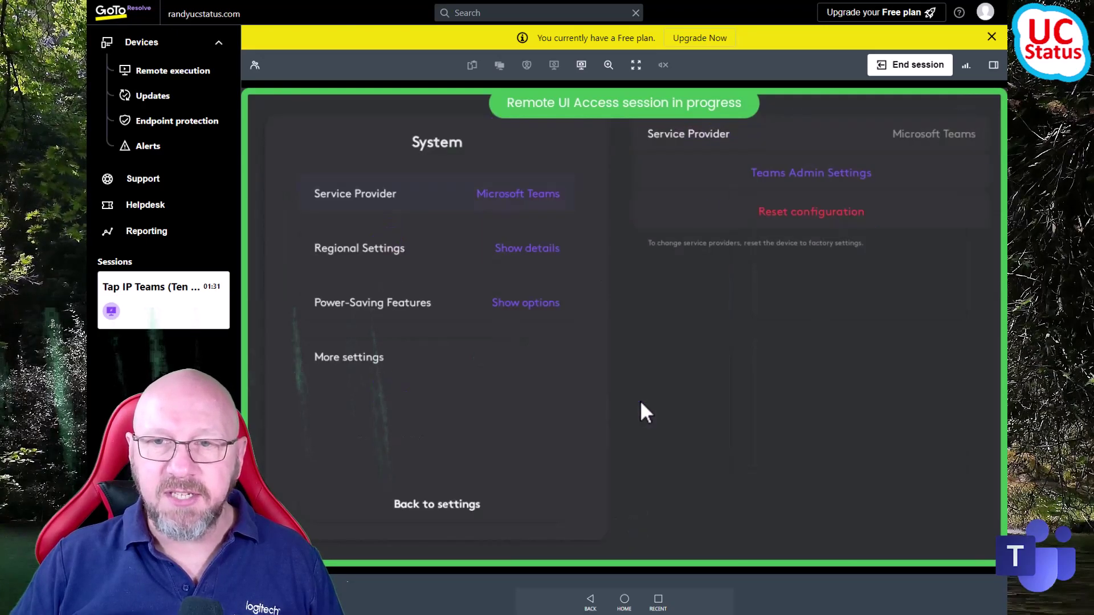
click(812, 172)
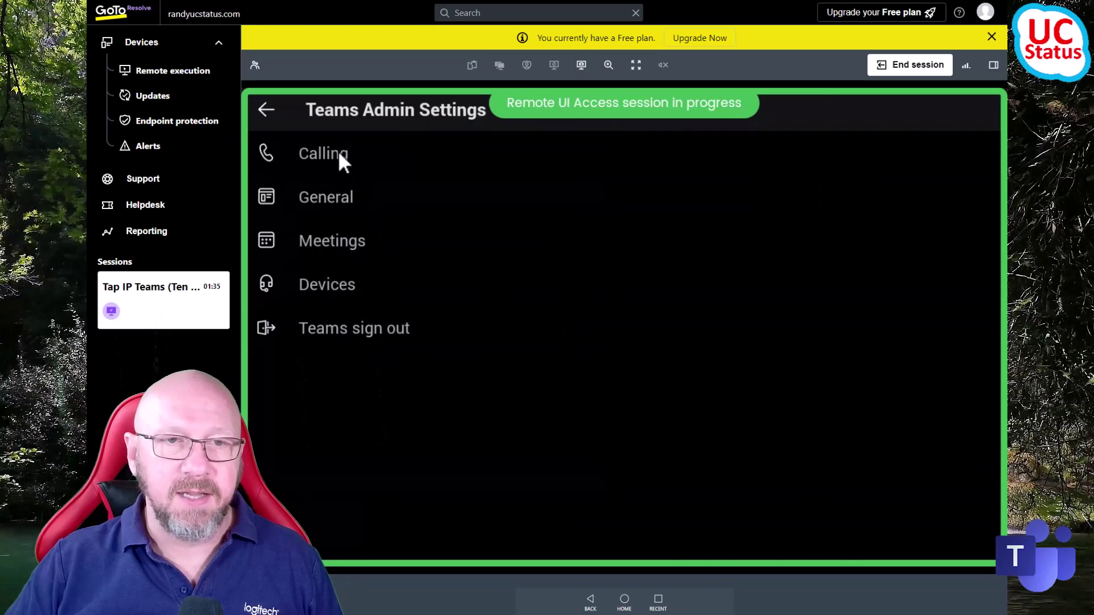
click(340, 158)
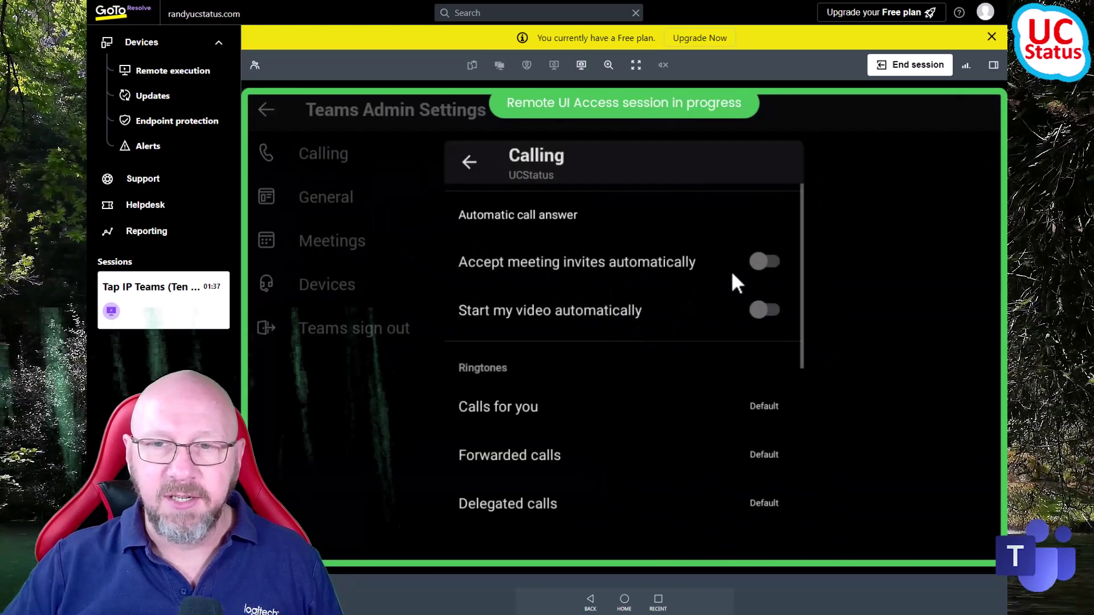
click(764, 262)
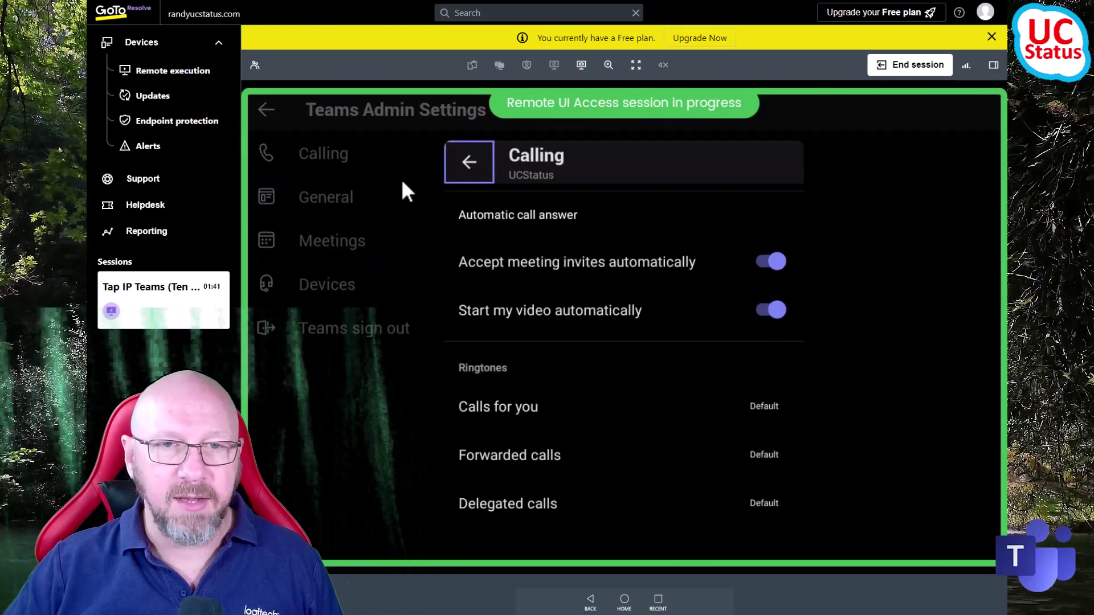
click(402, 214)
Step: Review the Teams General settings, including the content-sharing options
click(333, 206)
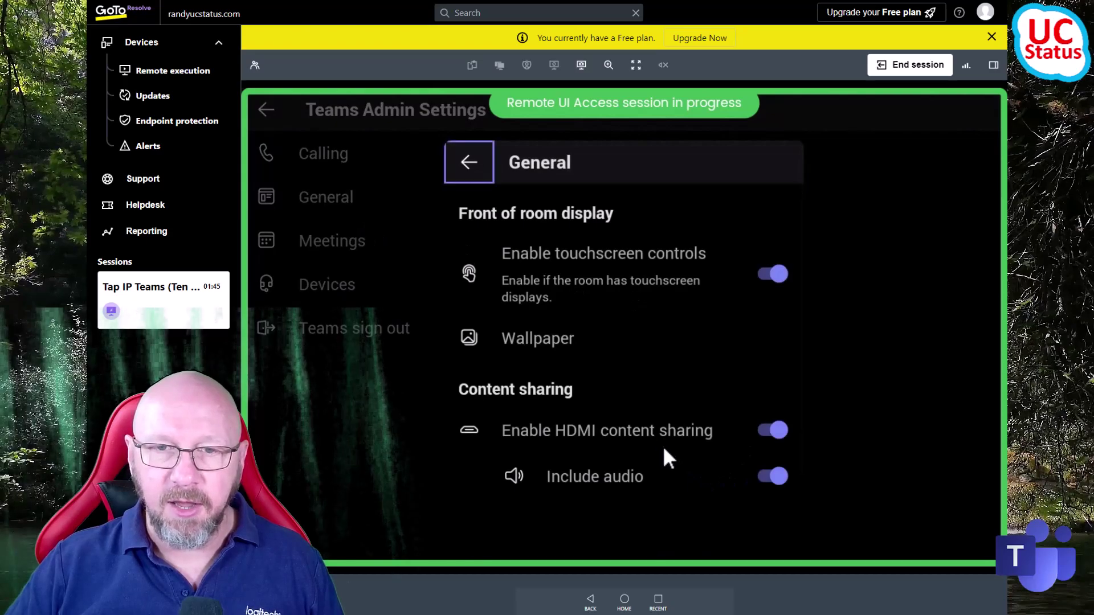
scroll(657, 245, down, 1)
scroll(657, 245, down, 1)
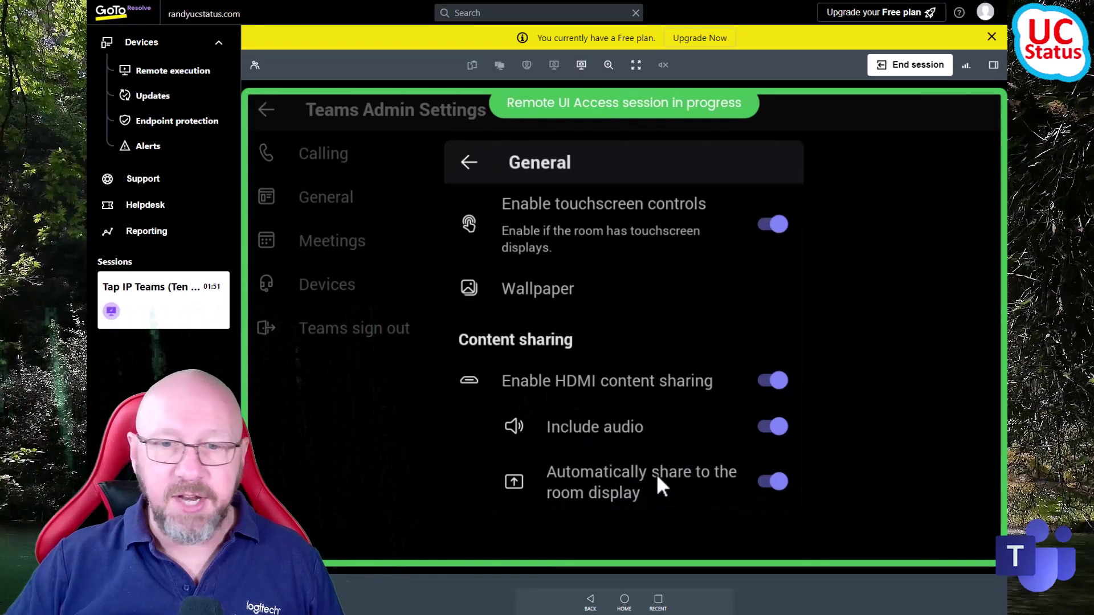
click(469, 162)
Step: Set the Teams content camera source to Logitech Scribe
click(349, 253)
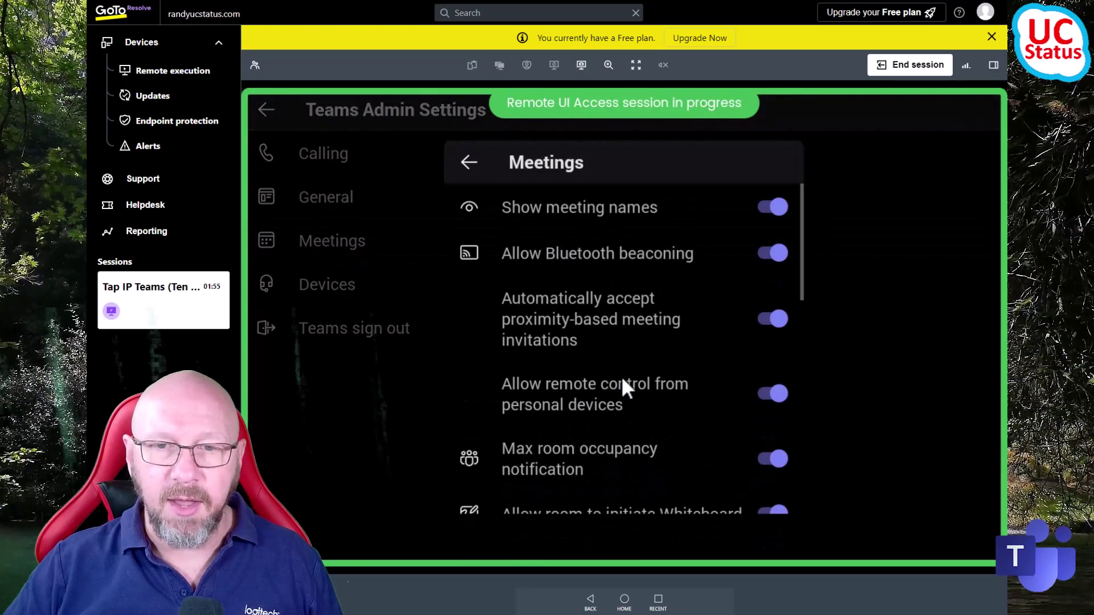
drag(692, 471, 676, 245)
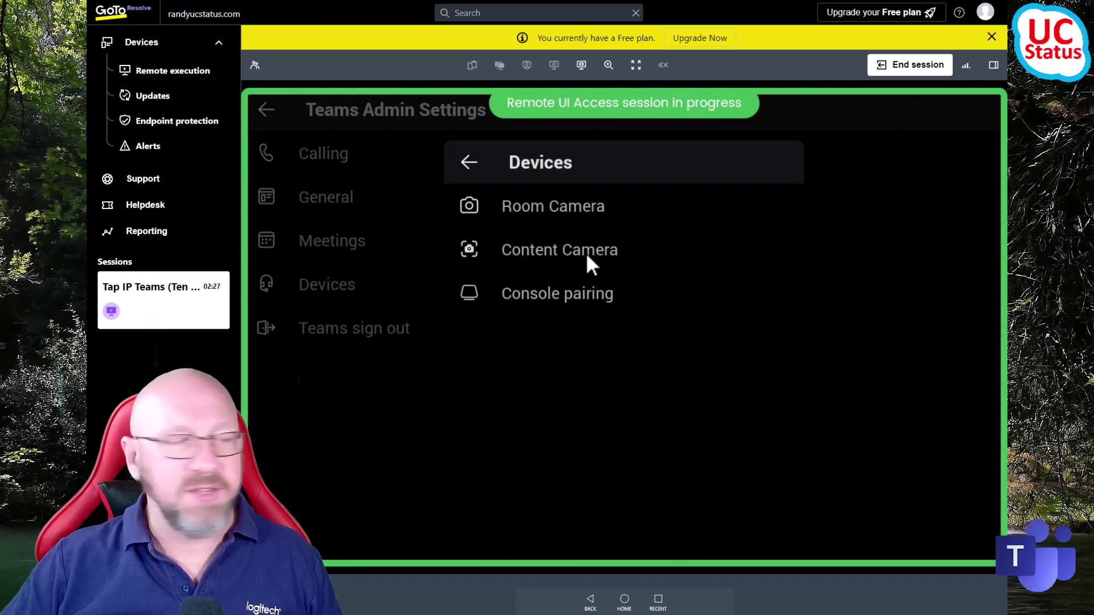
click(591, 264)
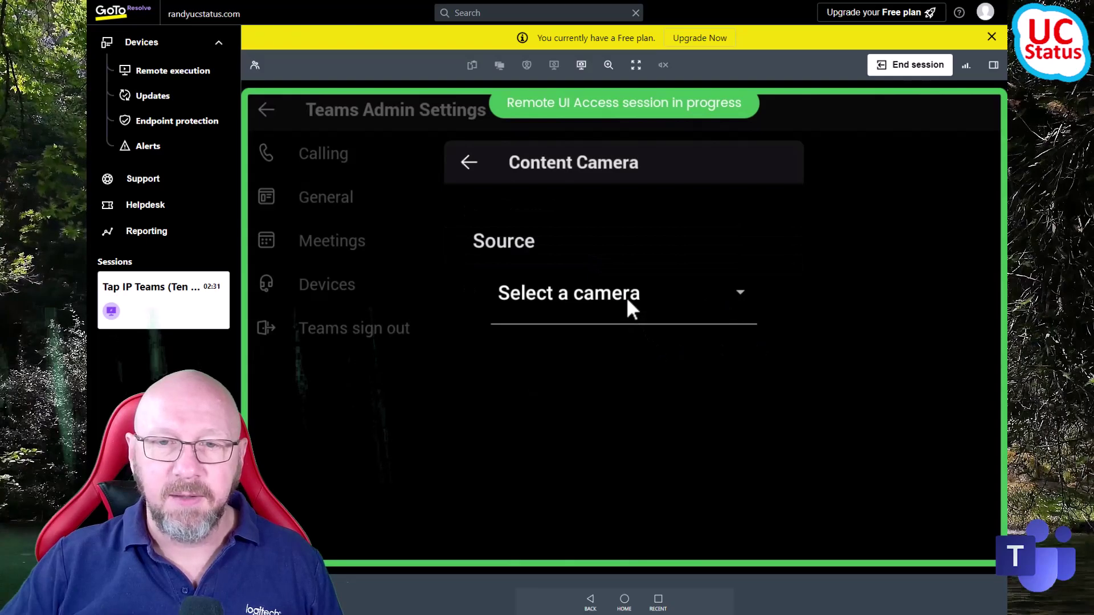
click(627, 298)
click(586, 421)
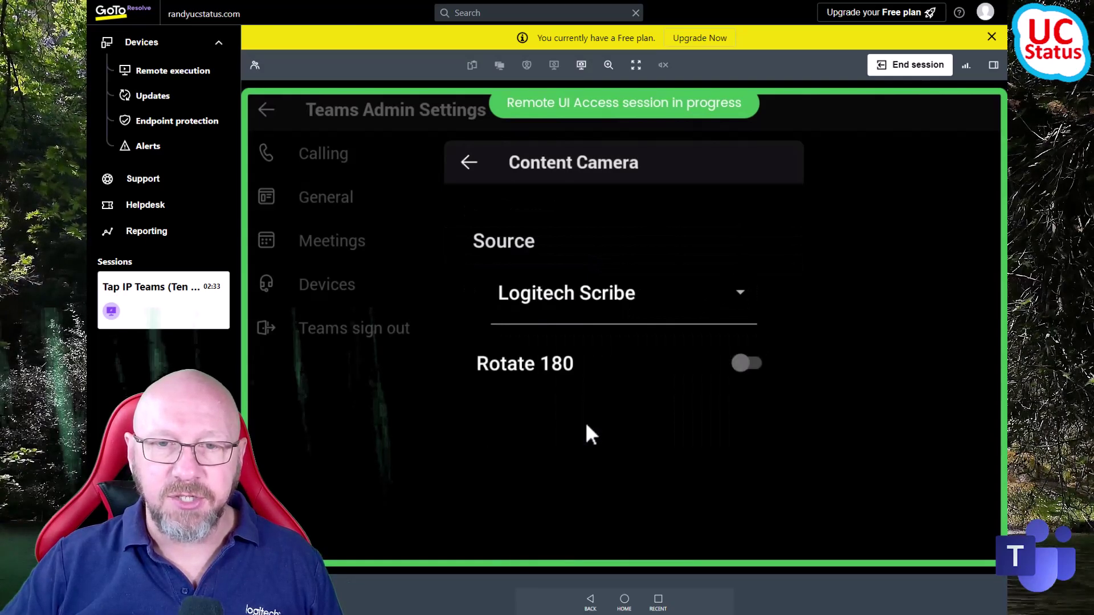
Step: Check the RallyBar console pairing status, then back out to the Teams Admin Settings list
click(470, 162)
click(655, 299)
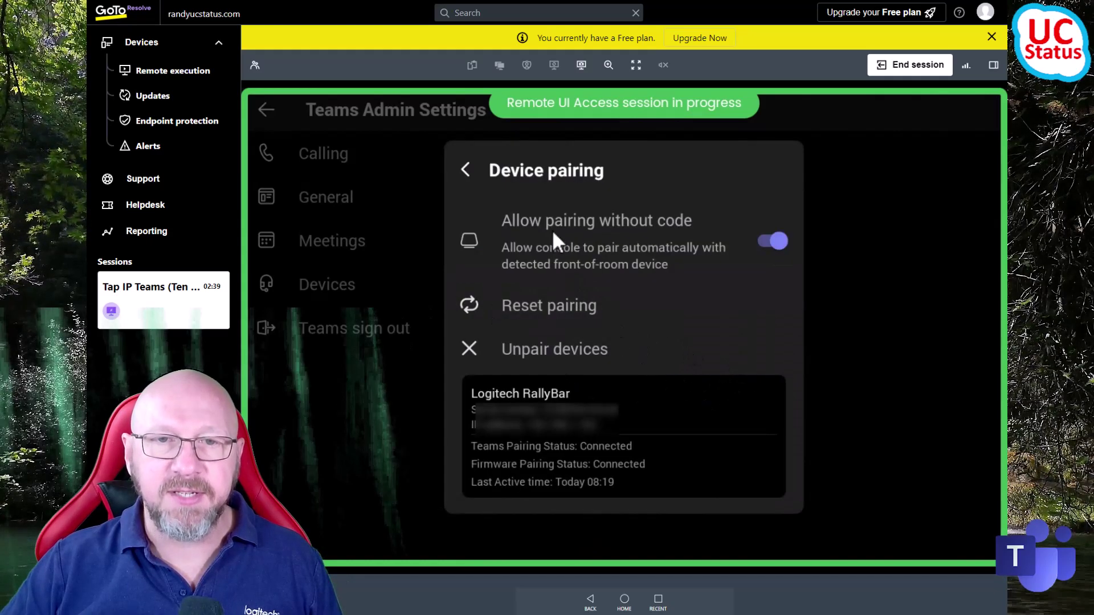
click(468, 171)
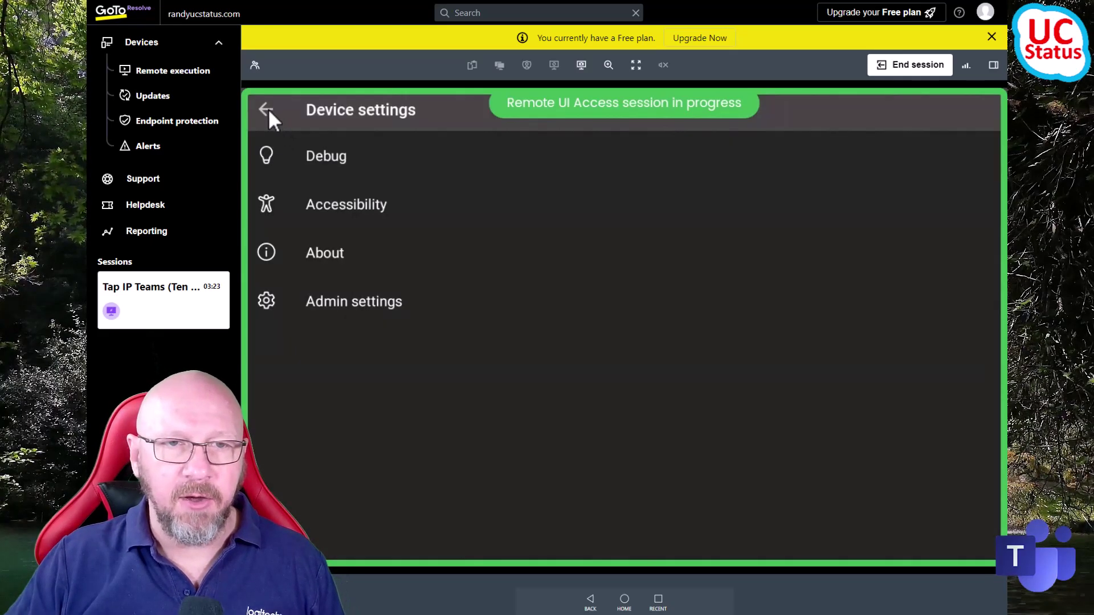
Step: Exit the Tap's settings to the Teams Rooms home screen and start an instant meeting with Meet
click(268, 109)
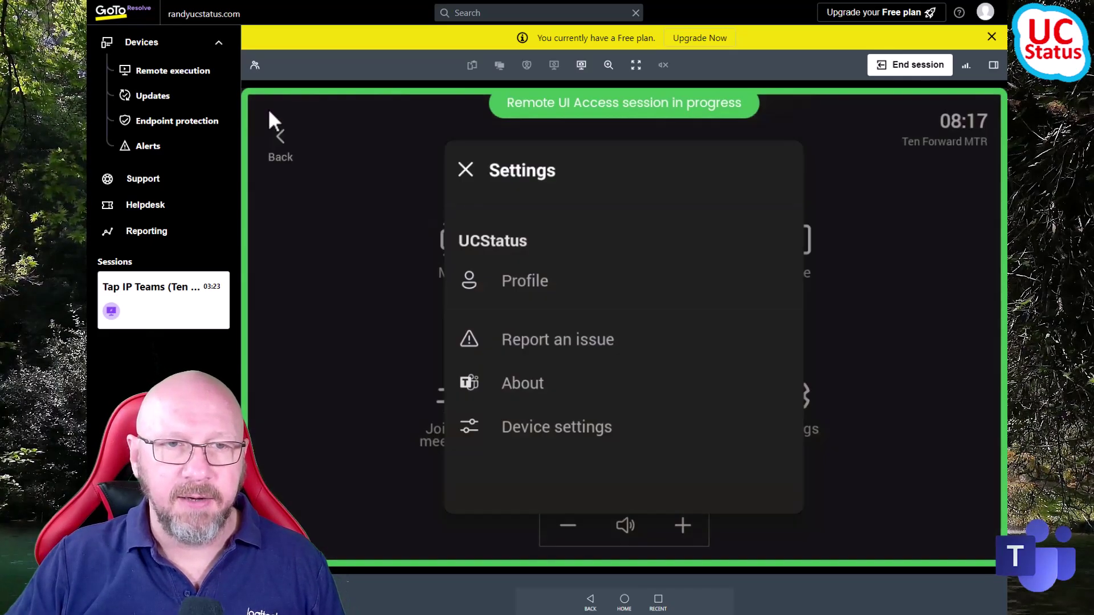
click(279, 143)
click(279, 142)
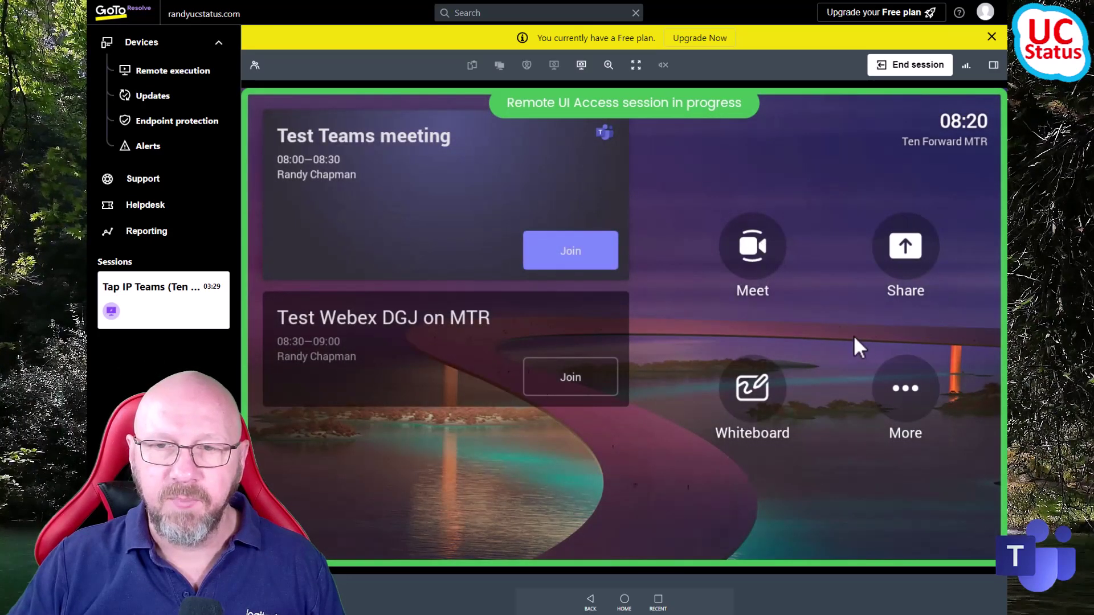
click(760, 255)
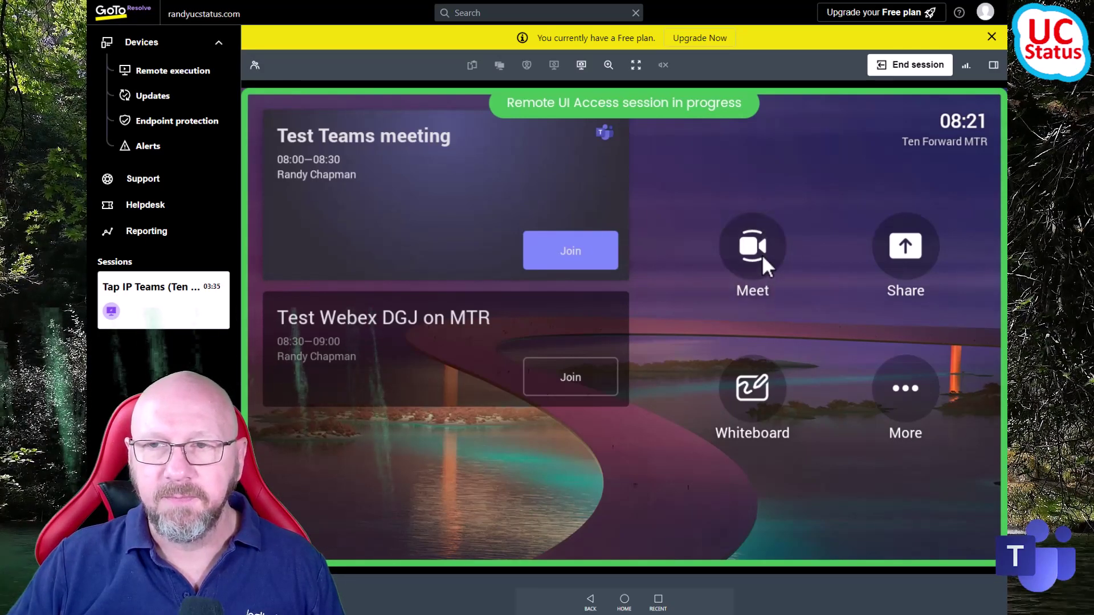